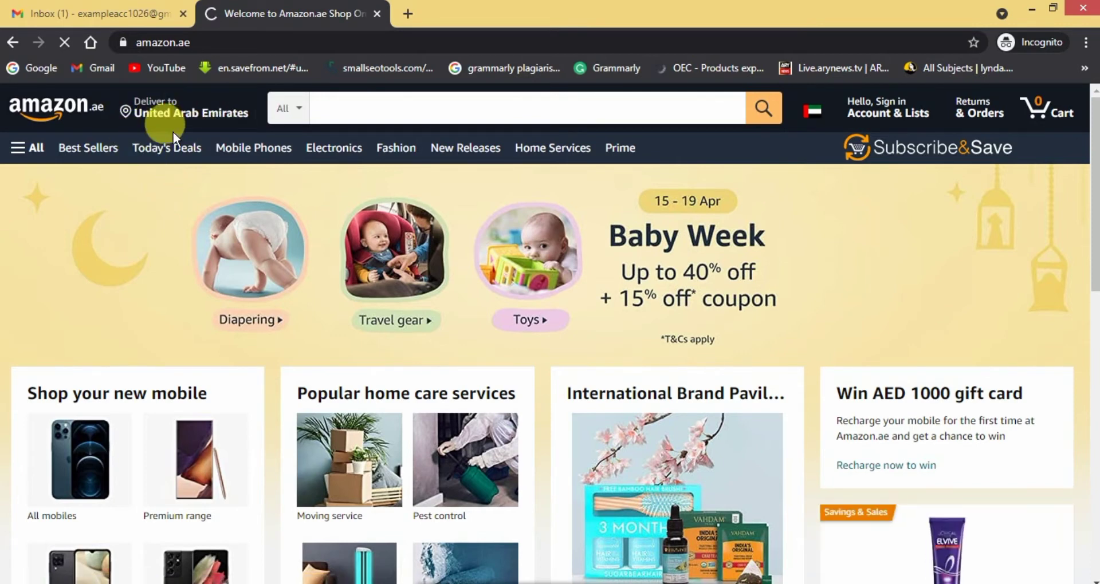
Go to Your Account from the All side menu and scroll to Other accounts.
{"action": "left_click", "coordinate": [73, 51]}
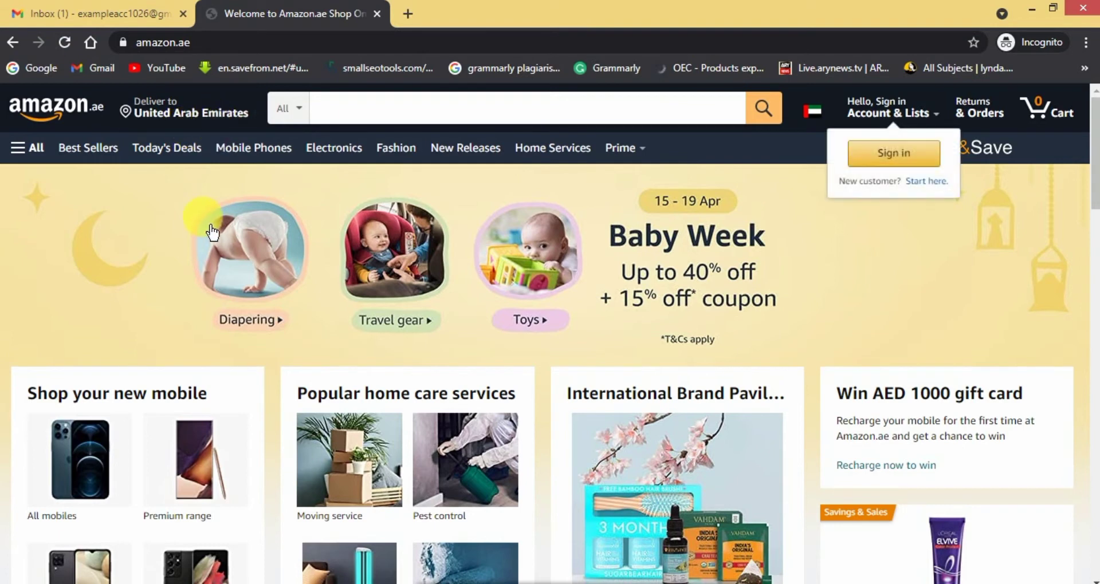
{"action": "left_click", "coordinate": [46, 160]}
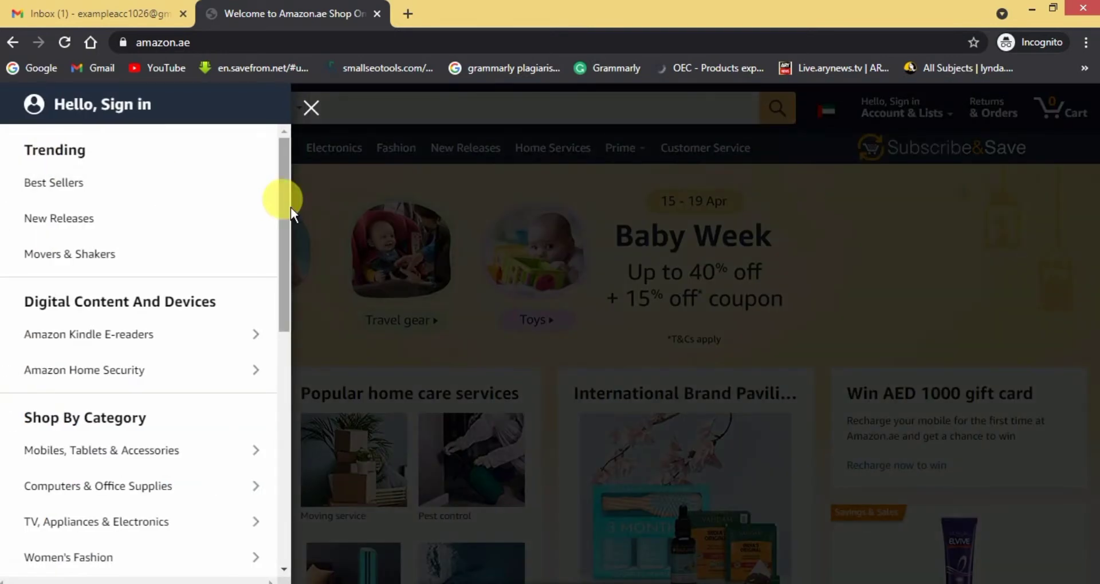
{"action": "left_click_drag", "start_coordinate": [284, 214], "coordinate": [284, 473]}
{"action": "left_click", "coordinate": [116, 410]}
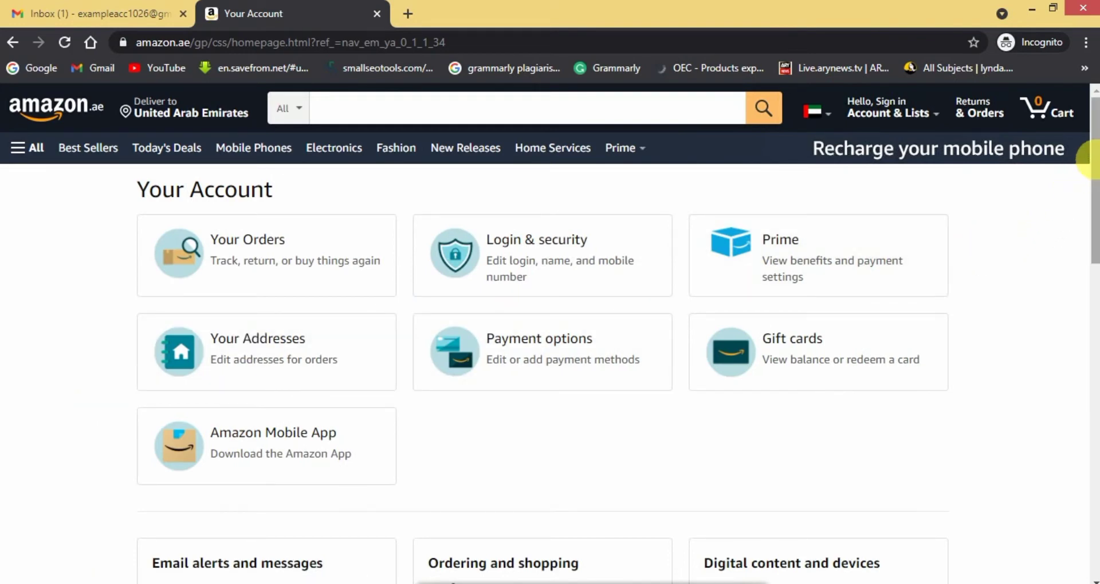
{"action": "left_click_drag", "start_coordinate": [1094, 157], "coordinate": [1097, 289]}
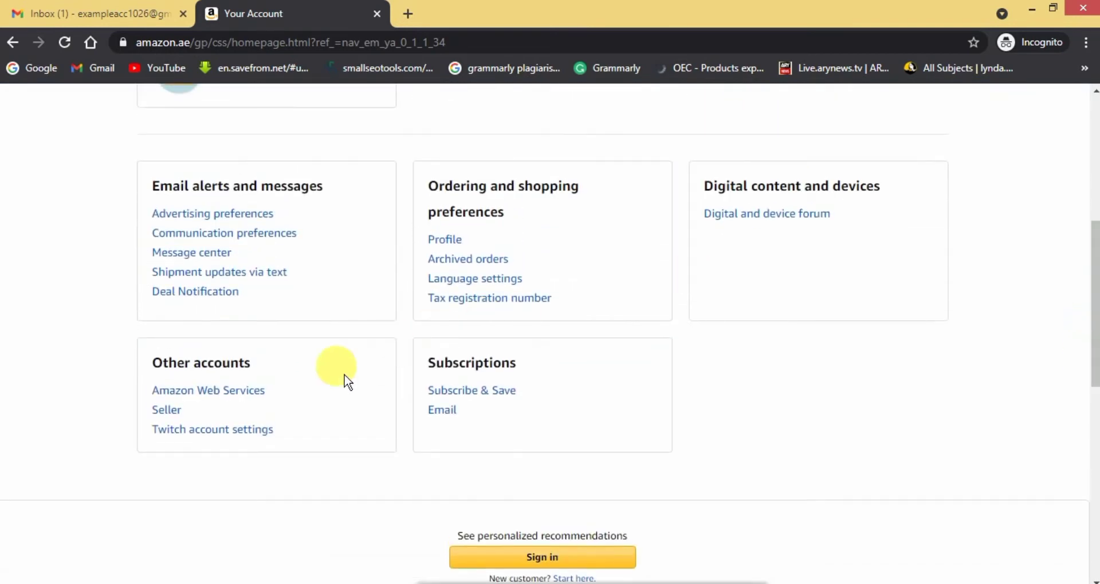
Choose Seller under Other accounts, then start selling from the Sell on Amazon page.
{"action": "left_click", "coordinate": [174, 420]}
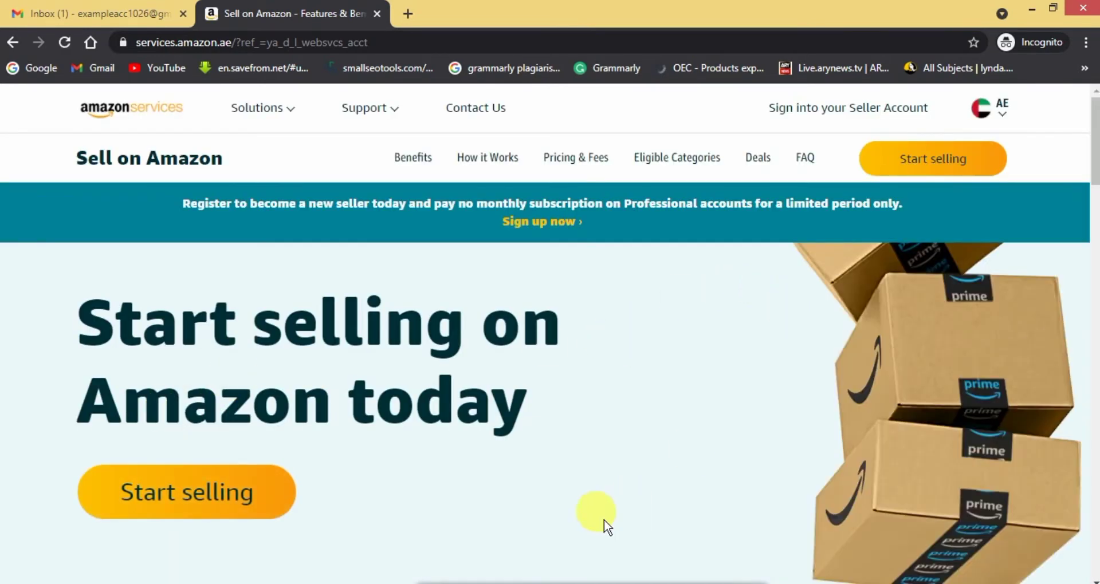
{"action": "mouse_move", "coordinate": [1091, 126]}
{"action": "left_mouse_down"}
{"action": "mouse_move", "coordinate": [1094, 304]}
{"action": "mouse_move", "coordinate": [1093, 132]}
{"action": "left_mouse_up"}
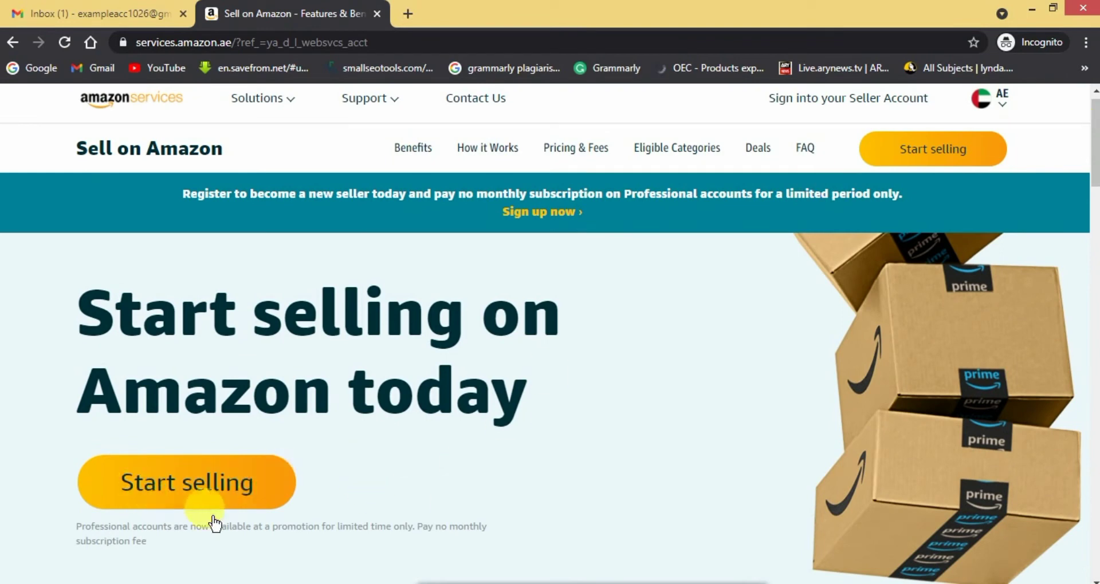
{"action": "left_click", "coordinate": [170, 503]}
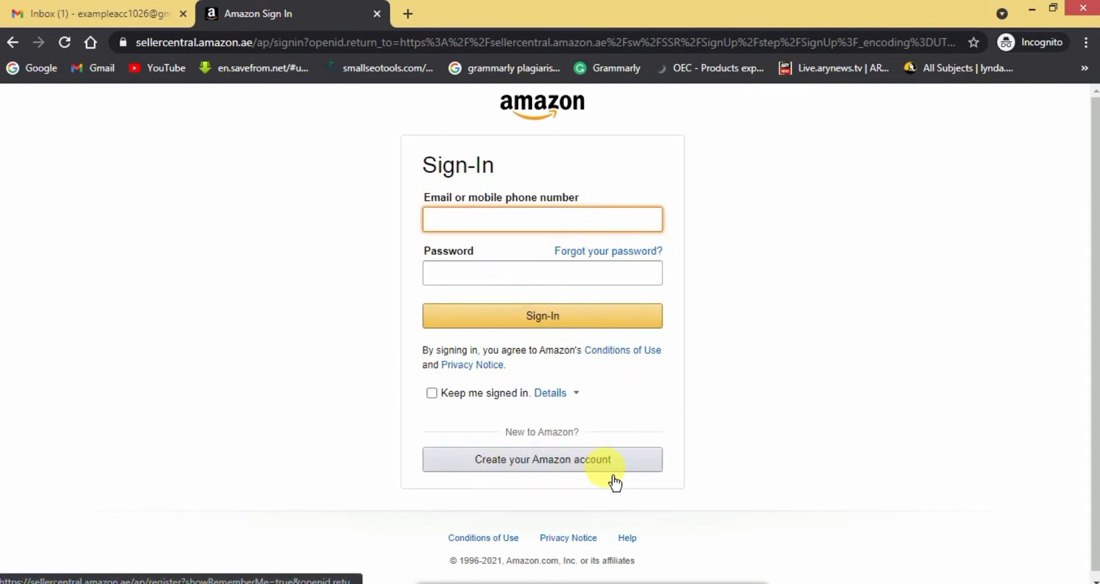
Register a new Amazon account with your name, e-mail, password and password confirmation.
{"action": "left_click", "coordinate": [558, 477]}
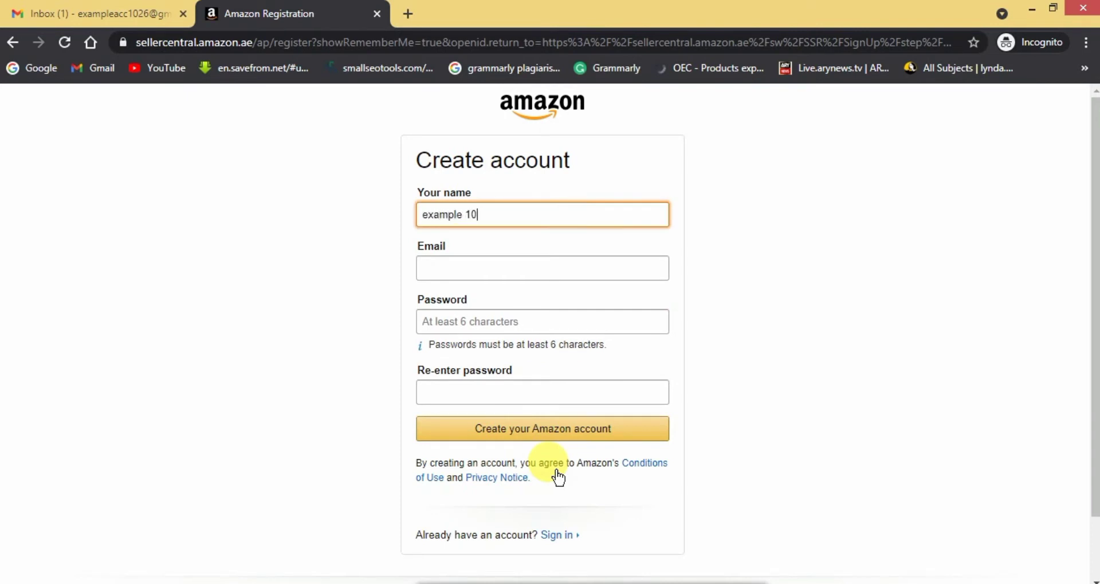
{"action": "left_click", "coordinate": [582, 270]}
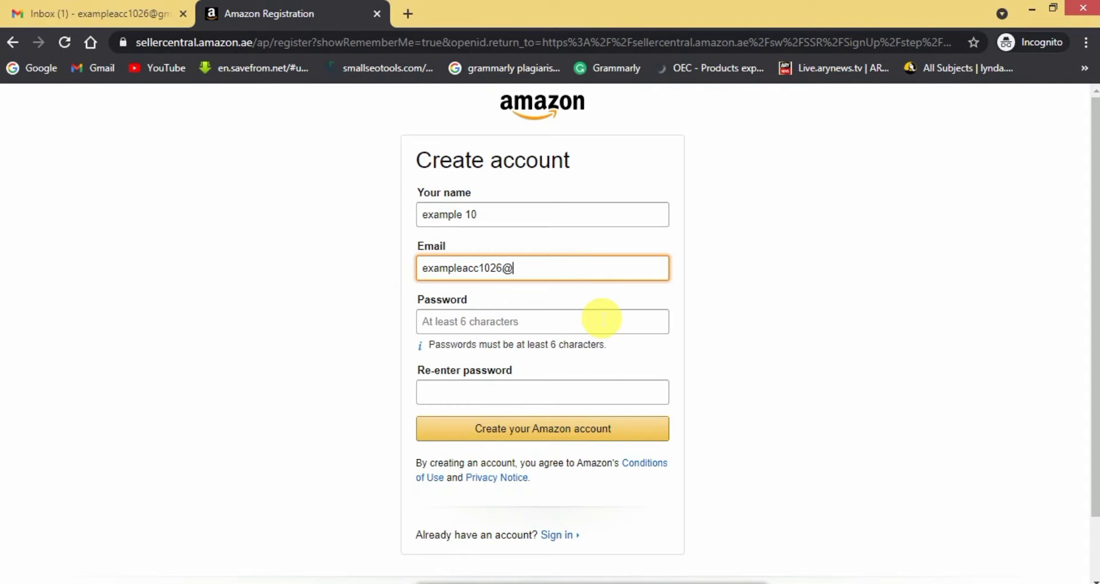
{"action": "left_click", "coordinate": [559, 325]}
{"action": "type", "text": "e"}
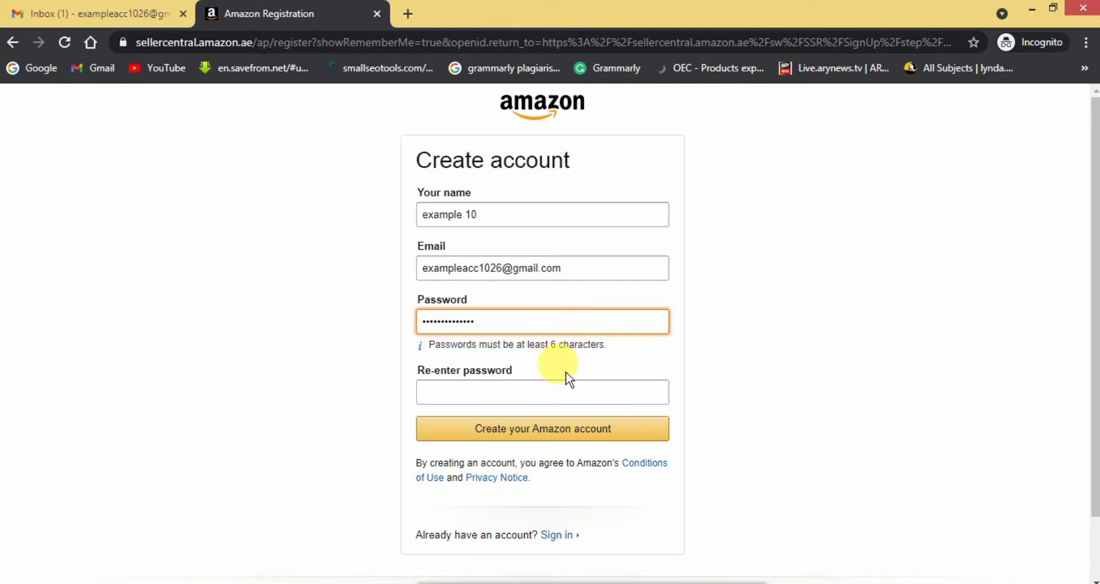
{"action": "left_click", "coordinate": [556, 399]}
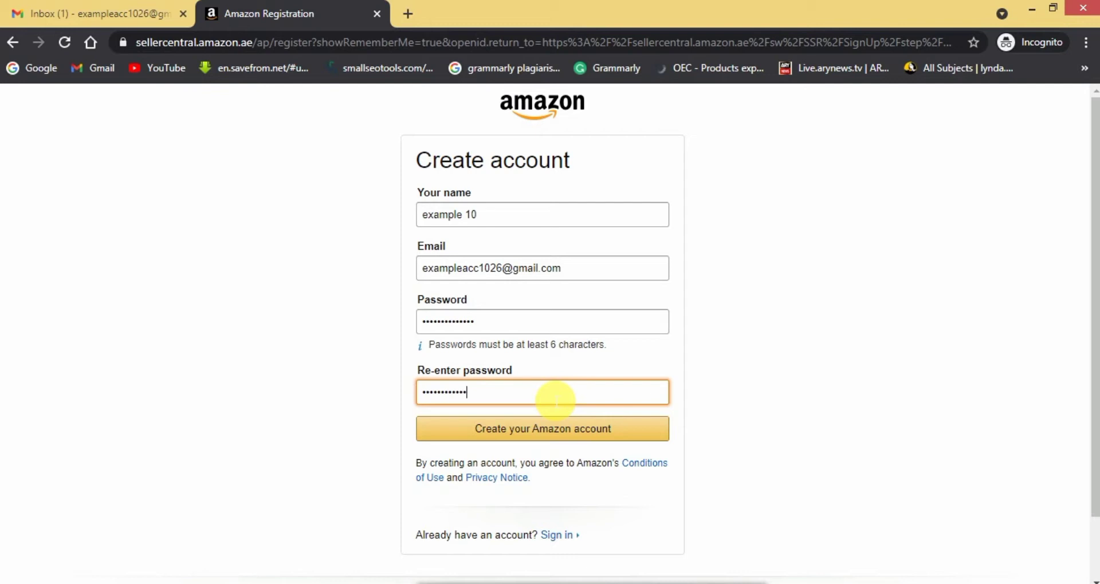
{"action": "left_click", "coordinate": [592, 444]}
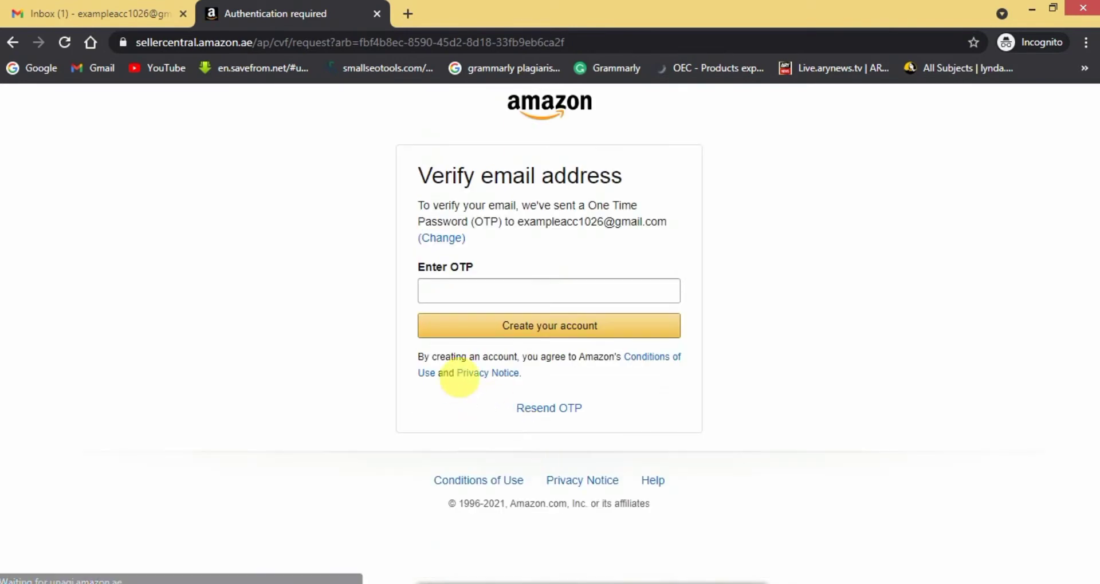
Focus the Enter OTP field, then switch to the Gmail inbox tab.
{"action": "left_click", "coordinate": [509, 298]}
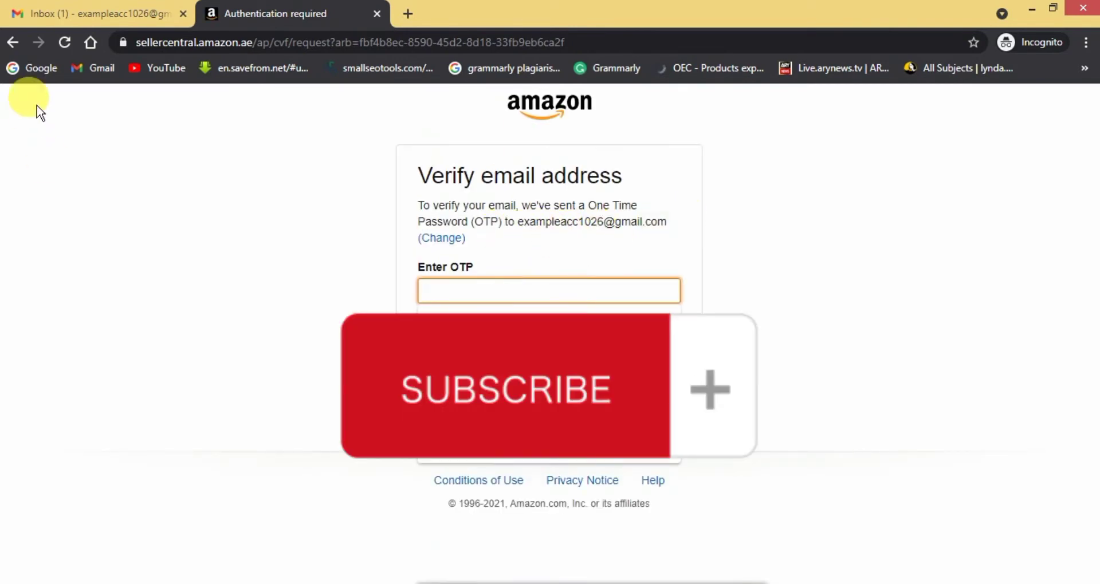
{"action": "left_click", "coordinate": [87, 19]}
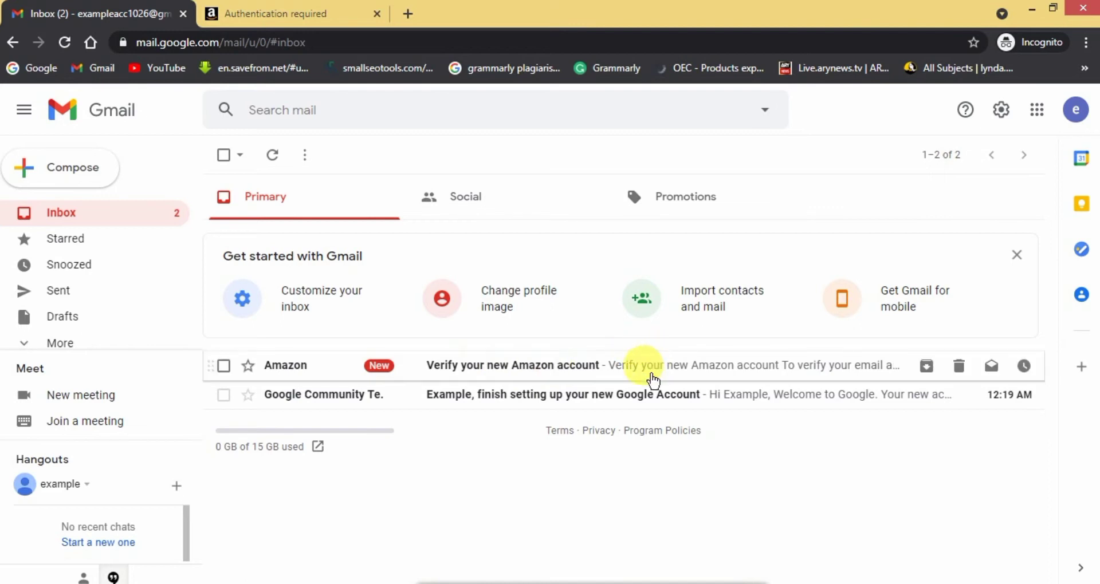
Copy the OTP from the 'Verify your new Amazon account' email and return to Amazon.
{"action": "left_click", "coordinate": [486, 366]}
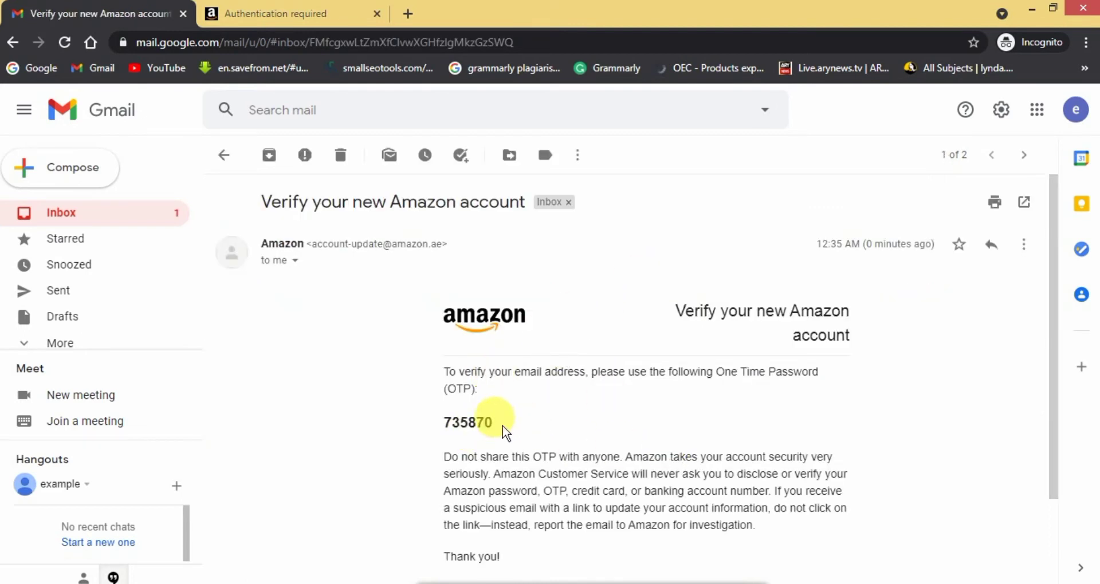
{"action": "double_click", "coordinate": [475, 423]}
{"action": "key", "text": "ctrl+c"}
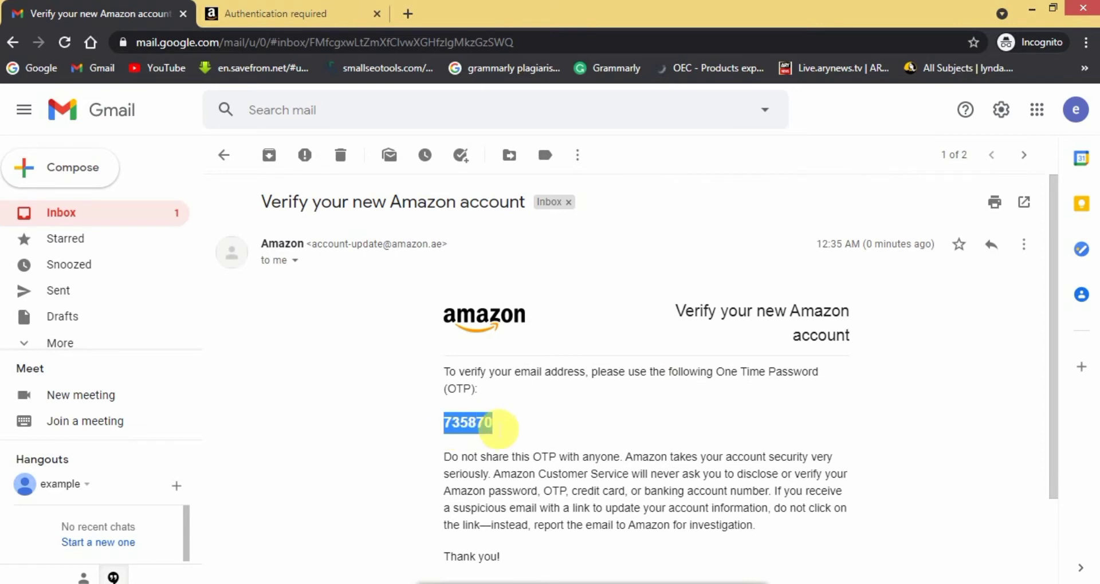
{"action": "left_click", "coordinate": [298, 15]}
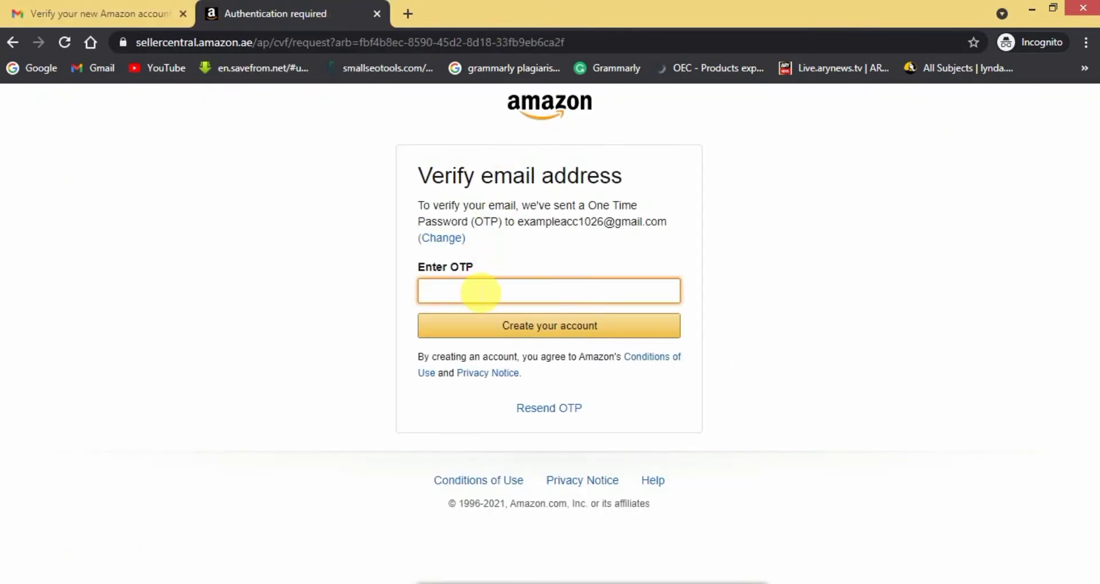
Paste the OTP into Enter OTP and create the account.
{"action": "key", "text": "ctrl+v"}
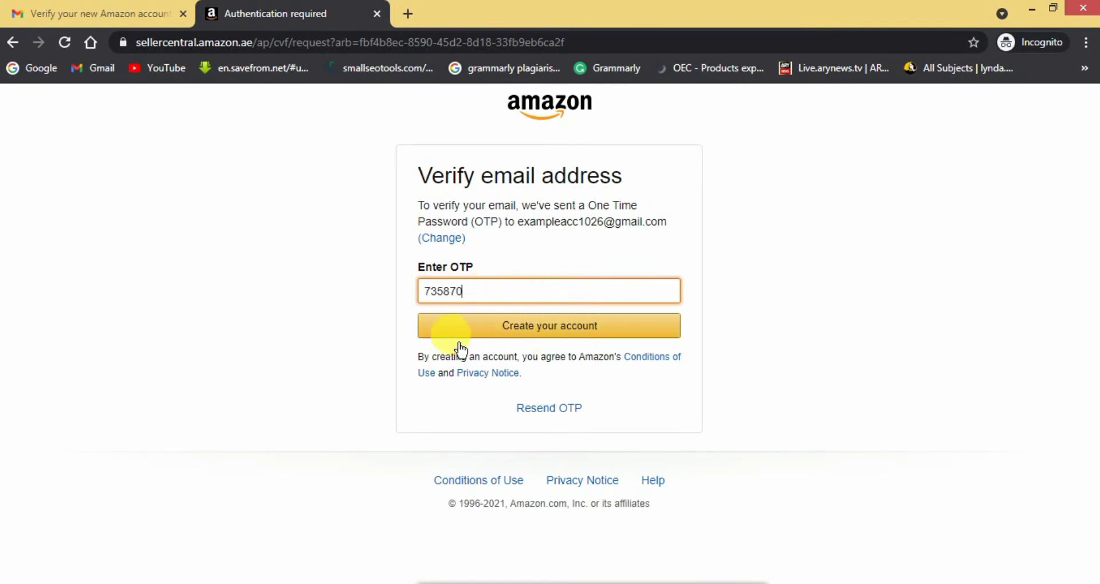
{"action": "left_click", "coordinate": [541, 343]}
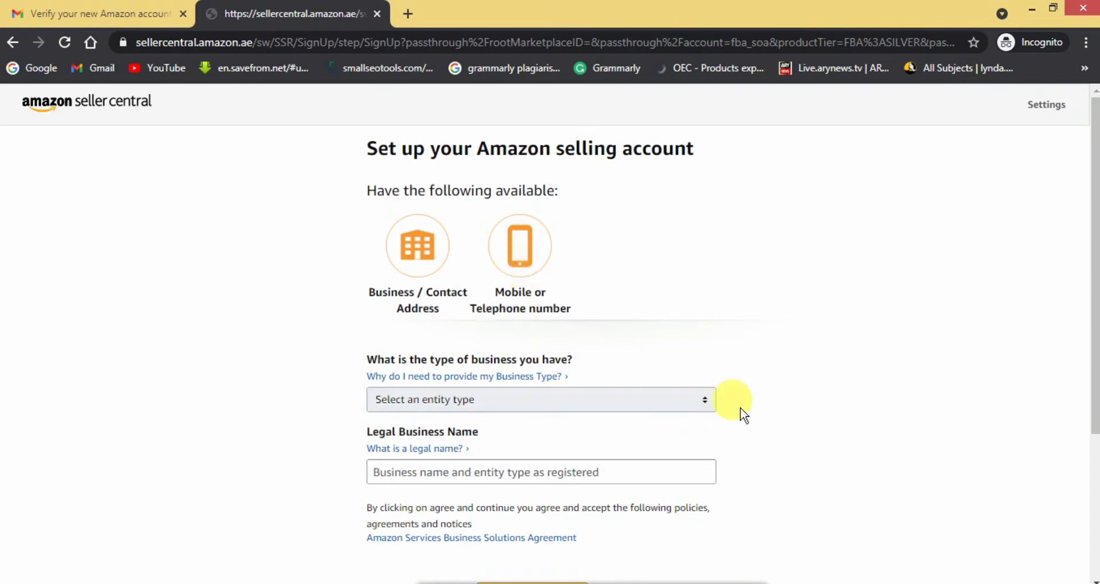
Choose Business as entity type, enter the legal business name, and agree and continue.
{"action": "left_click", "coordinate": [705, 400]}
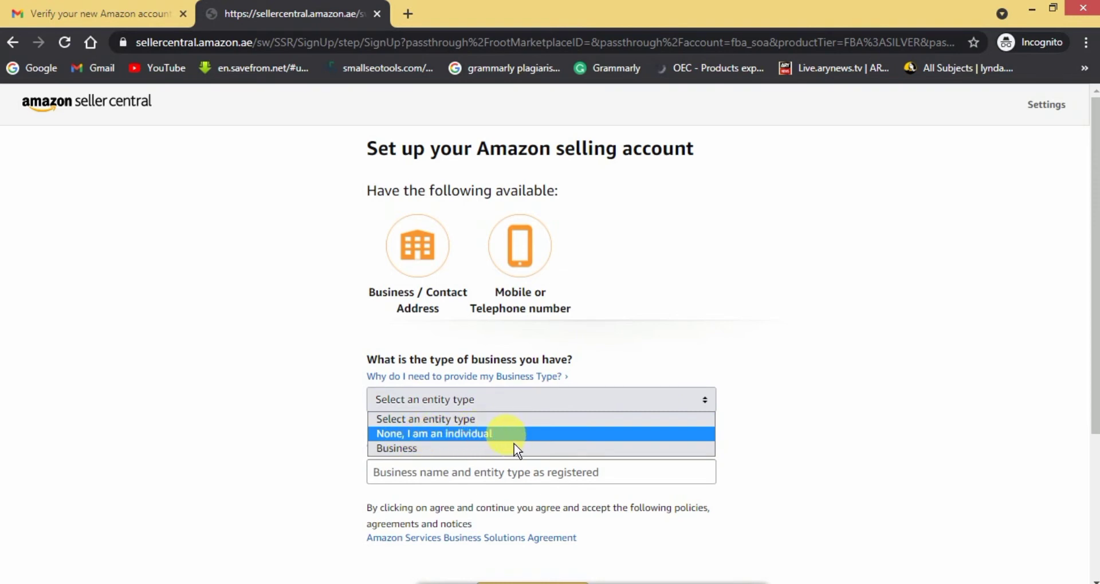
{"action": "left_click", "coordinate": [444, 454]}
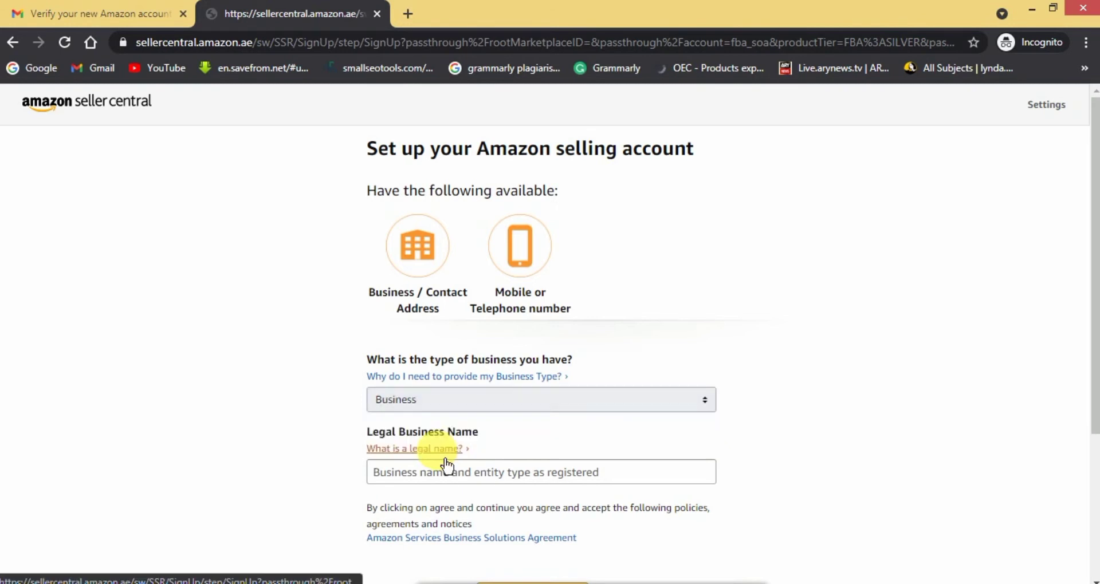
{"action": "left_click", "coordinate": [544, 480]}
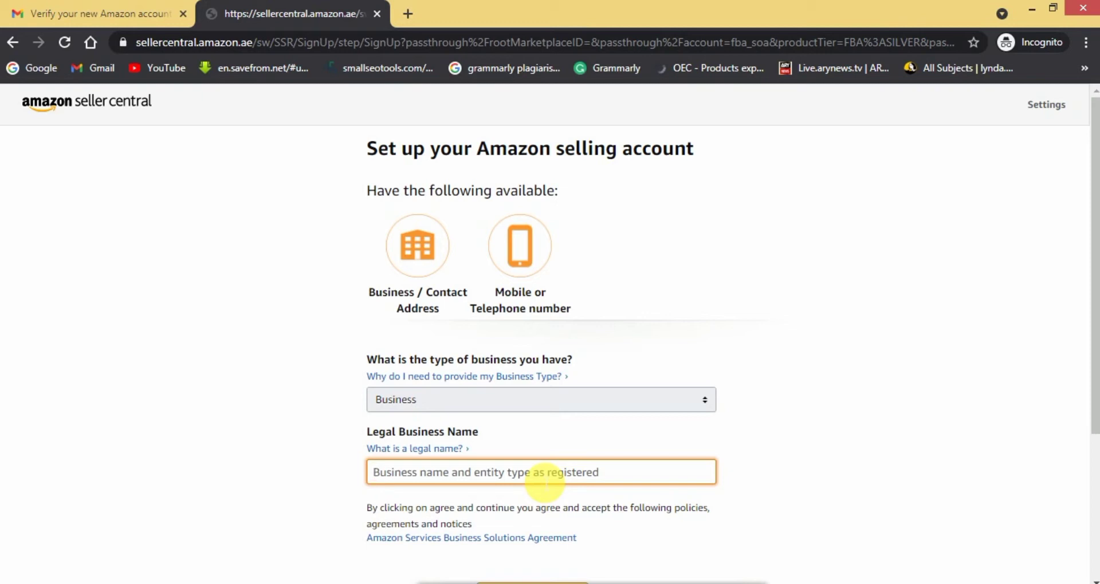
{"action": "type", "text": "exampleacc1026"}
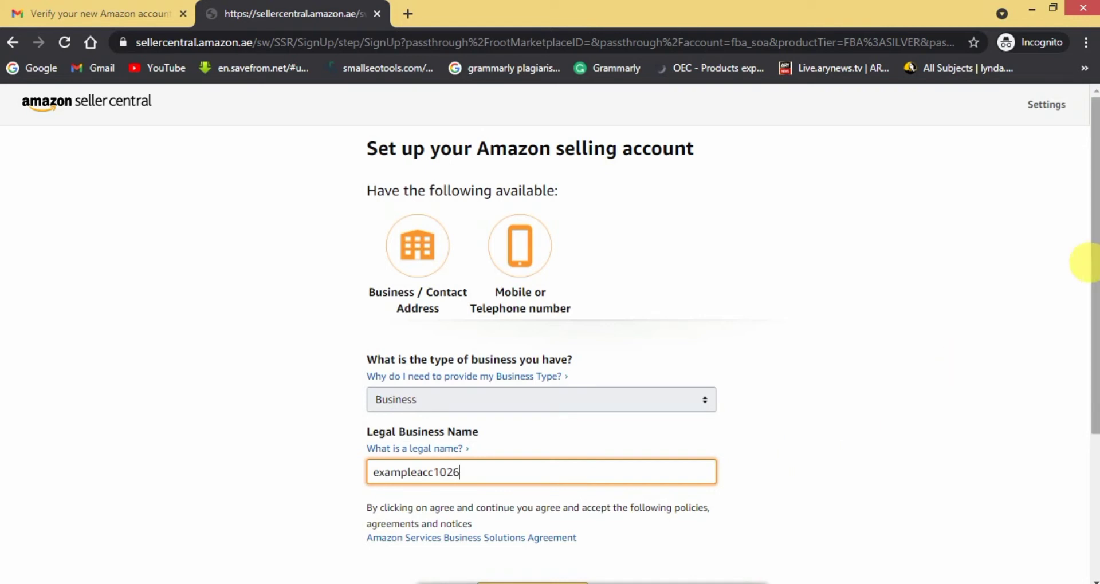
{"action": "scroll", "coordinate": [1091, 323], "scroll_direction": "down", "scroll_amount": 1}
{"action": "scroll", "coordinate": [1091, 324], "scroll_direction": "down", "scroll_amount": 1}
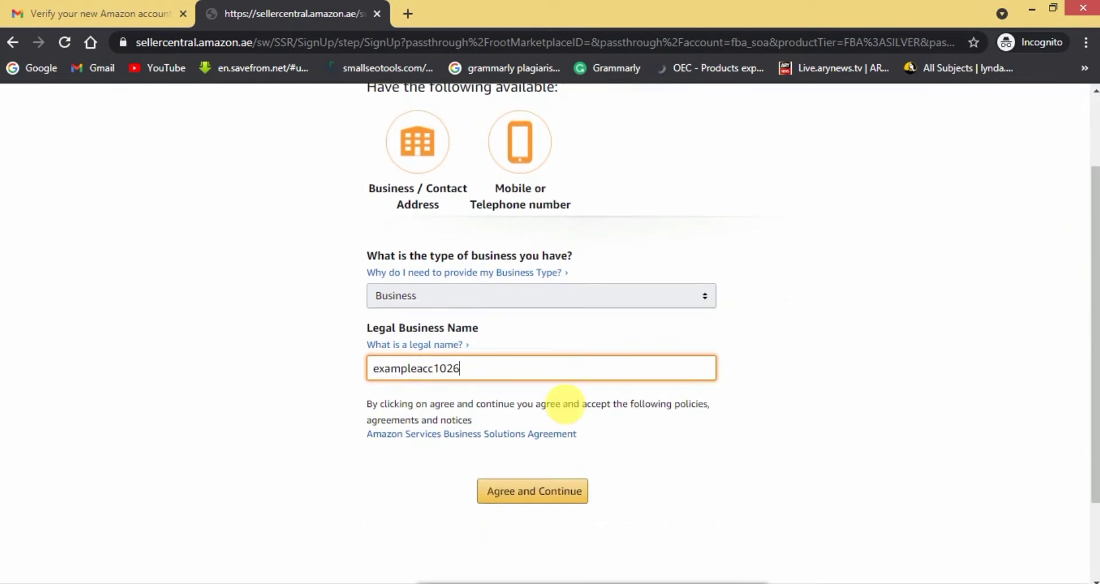
{"action": "left_click", "coordinate": [695, 441]}
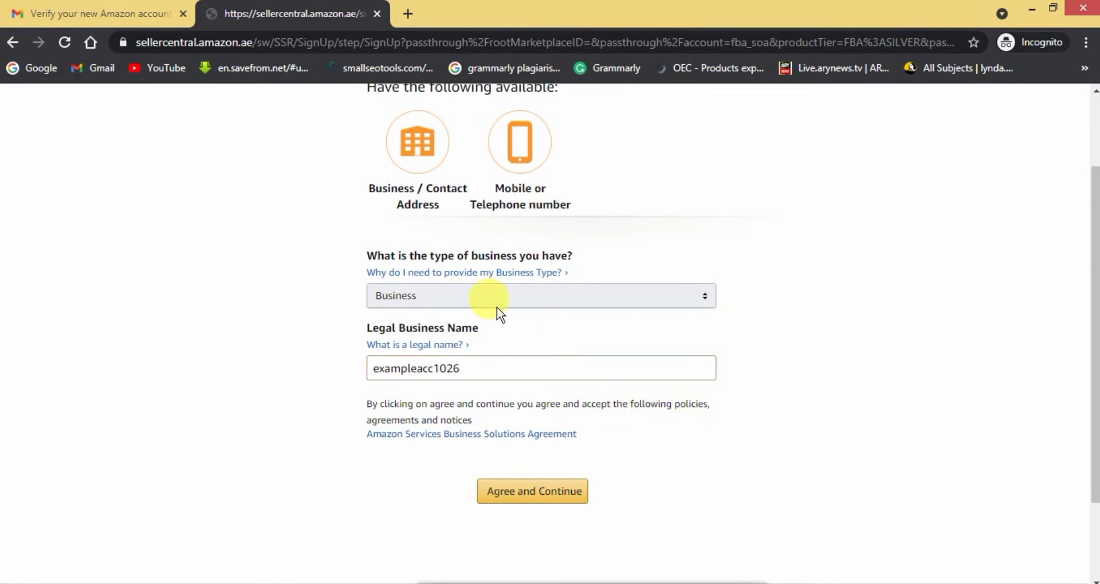
{"action": "left_click", "coordinate": [538, 501]}
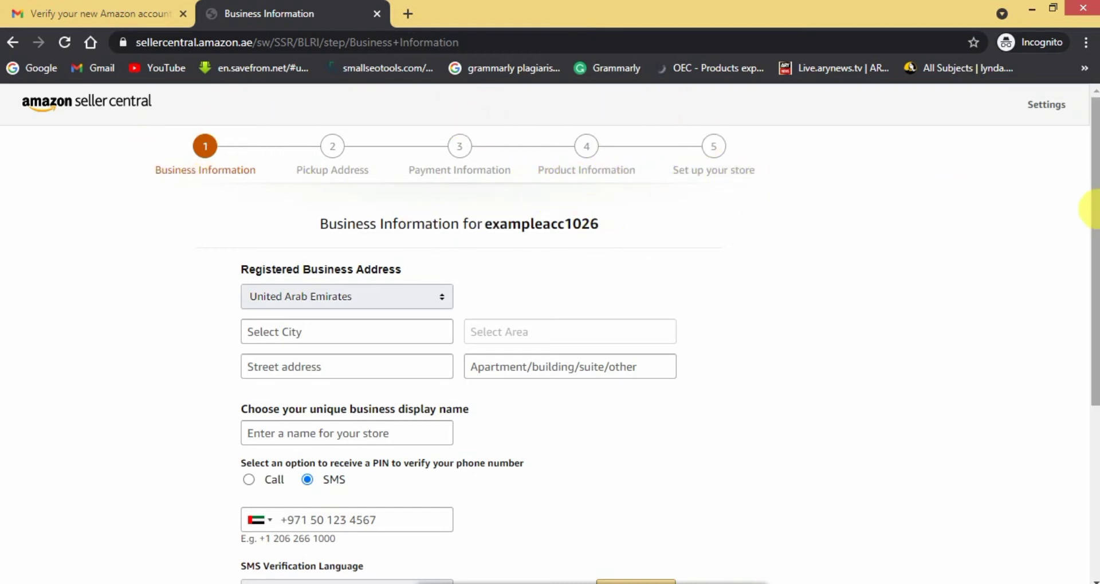
Set the business address city to Dubai and area to Business Bay.
{"action": "left_click_drag", "start_coordinate": [1088, 210], "coordinate": [1090, 293]}
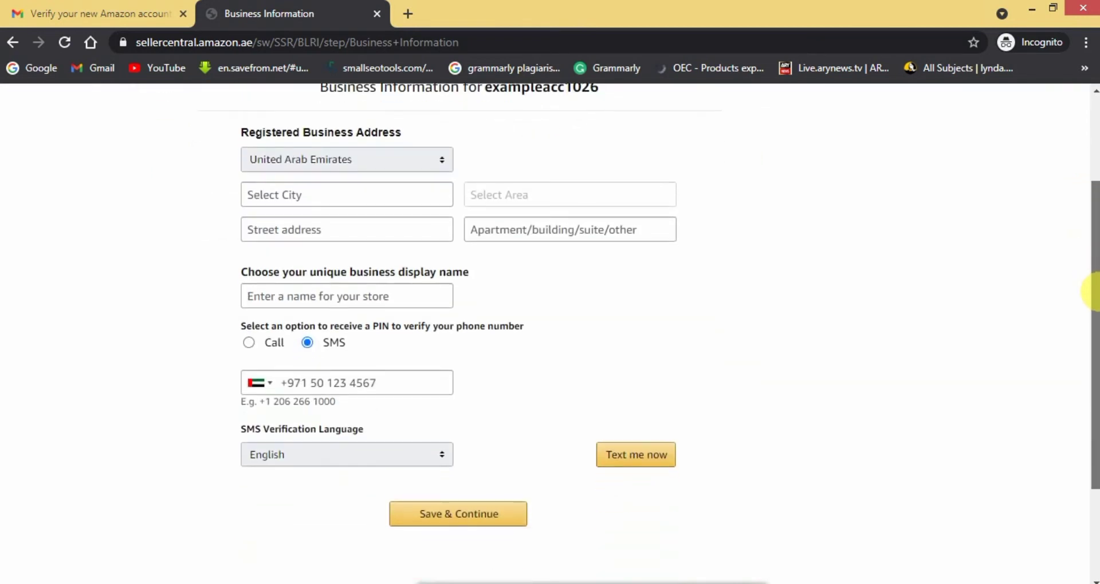
{"action": "left_click", "coordinate": [373, 199]}
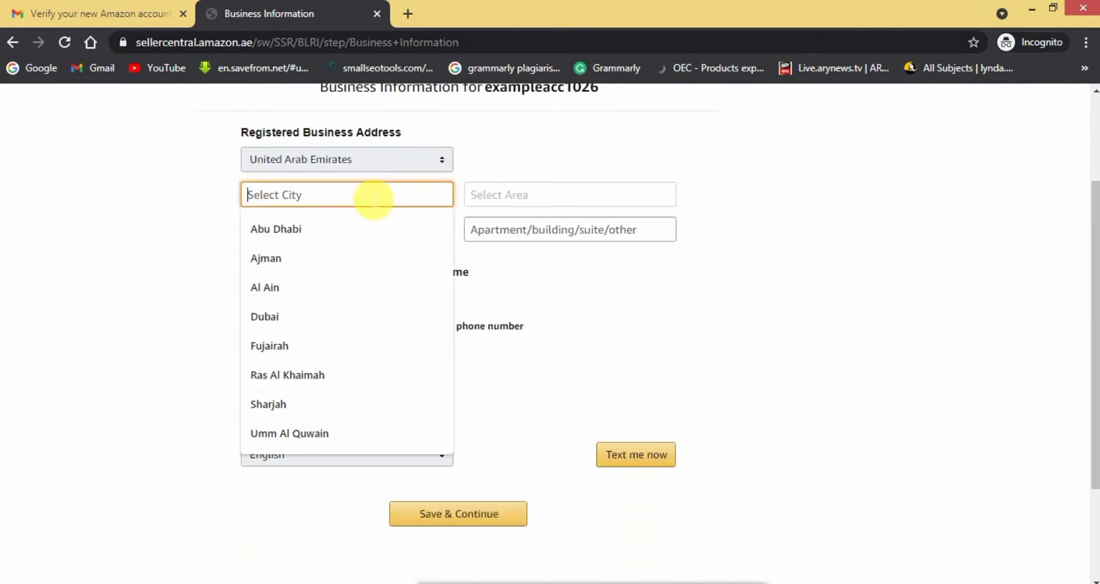
{"action": "left_click", "coordinate": [295, 321]}
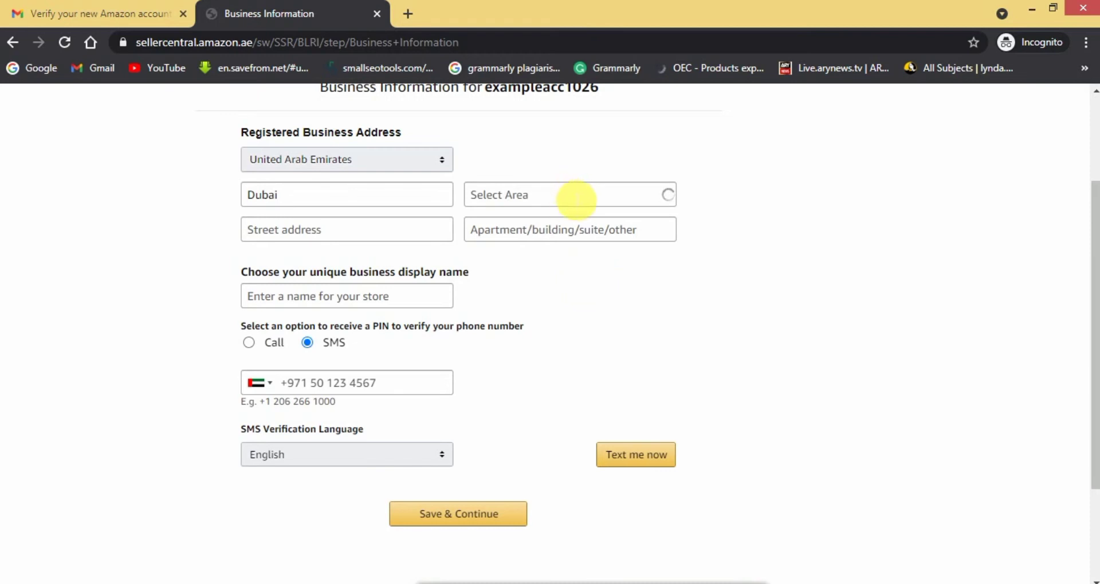
{"action": "left_click", "coordinate": [578, 200]}
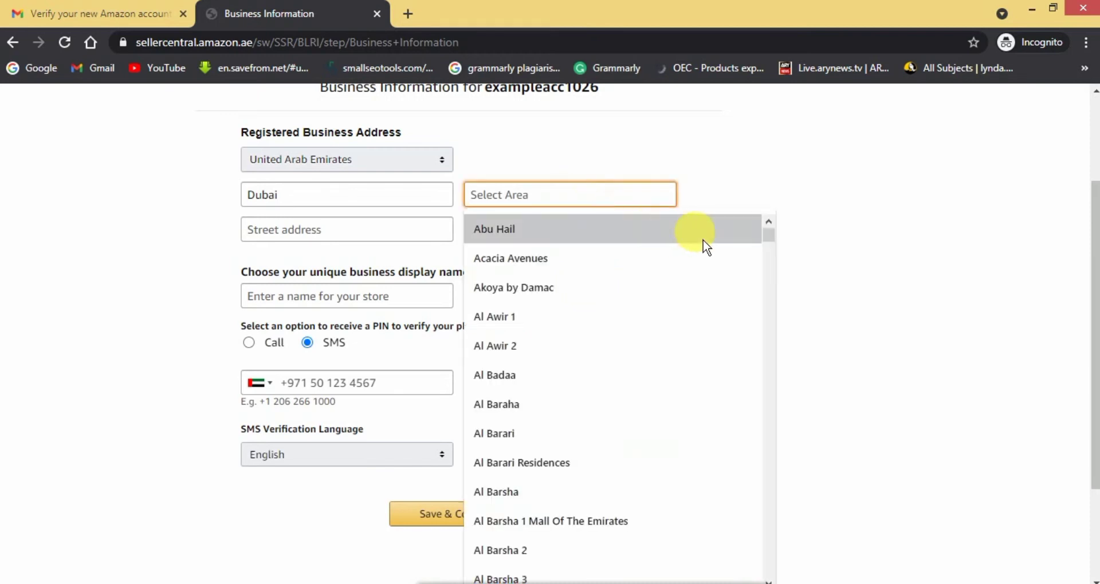
{"action": "left_click_drag", "start_coordinate": [777, 245], "coordinate": [788, 352]}
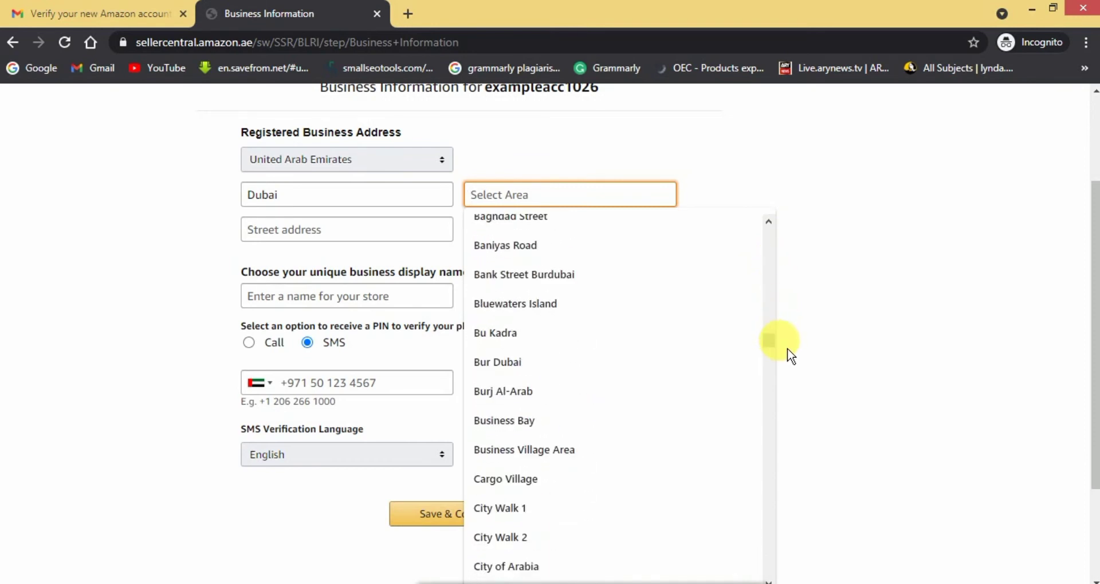
{"action": "left_click", "coordinate": [500, 428]}
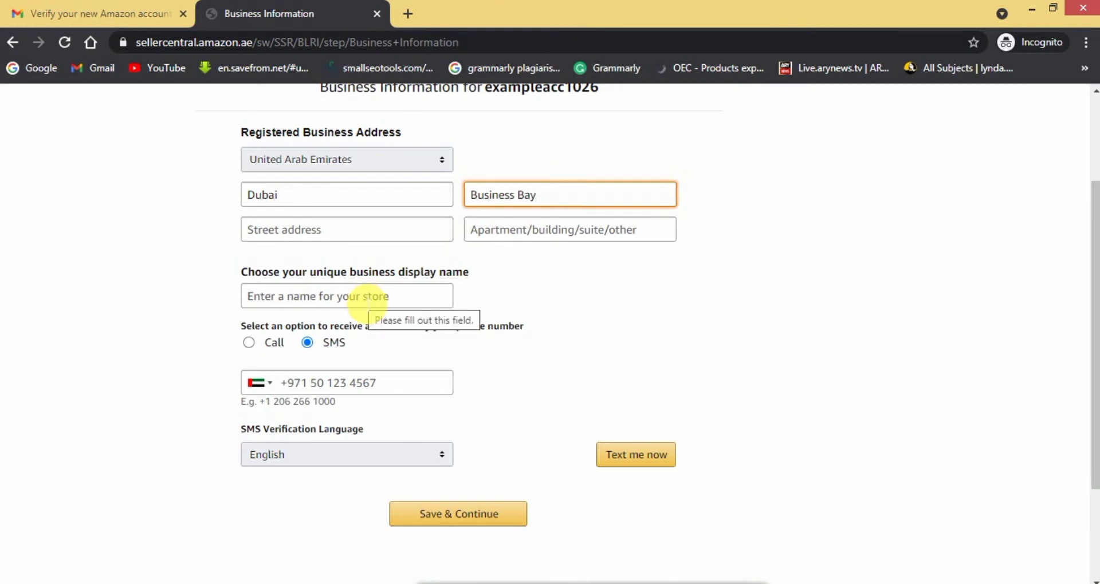
Enter store display name exampleacc1026 and the phone number, then save and continue.
{"action": "left_click", "coordinate": [366, 304]}
{"action": "type", "text": "exampleacc1026"}
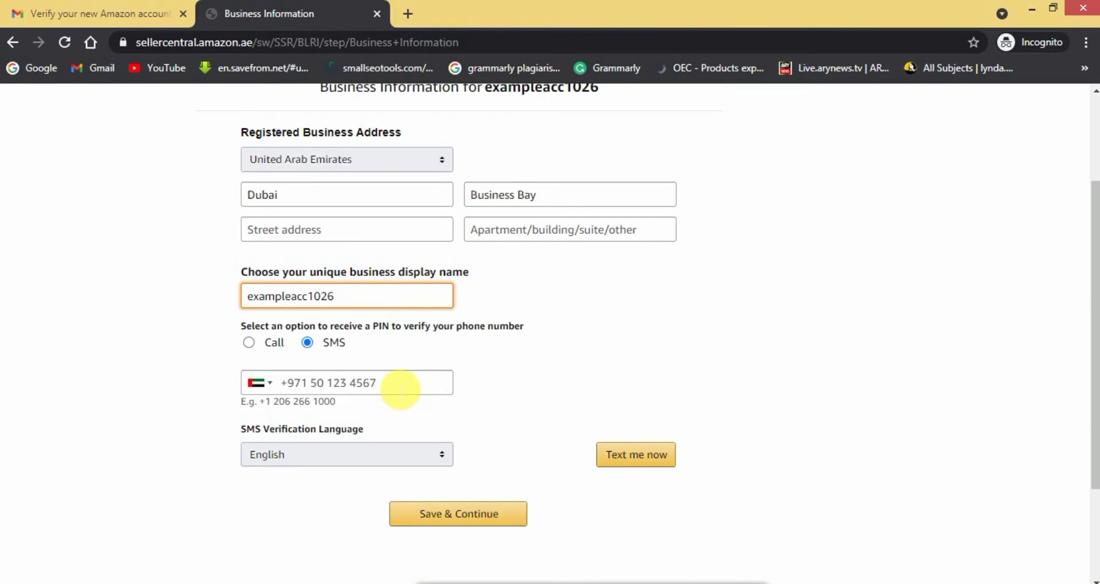
{"action": "left_click", "coordinate": [402, 390]}
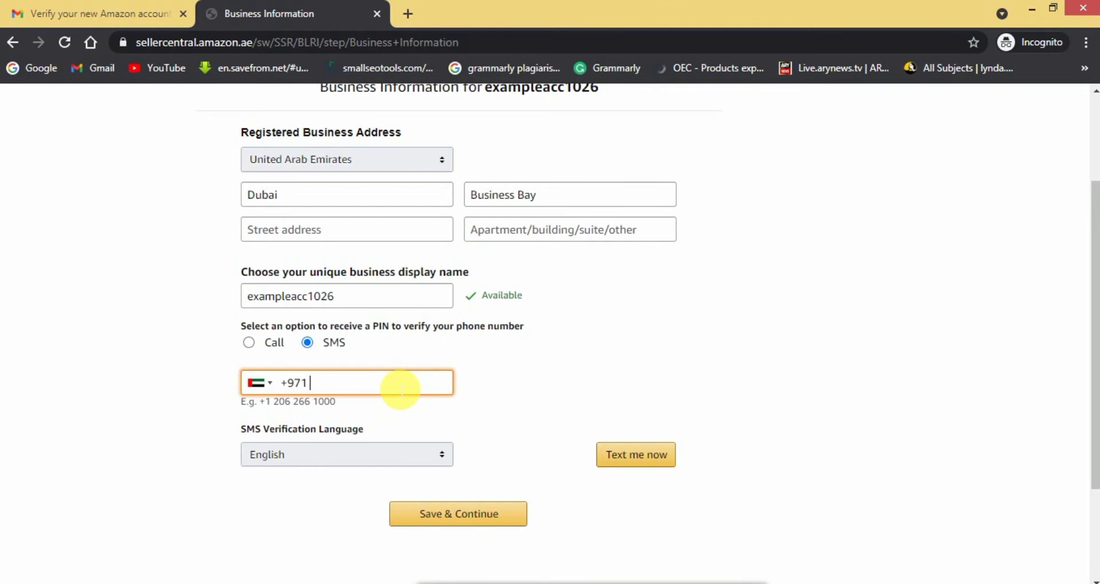
{"action": "type", "text": "5"}
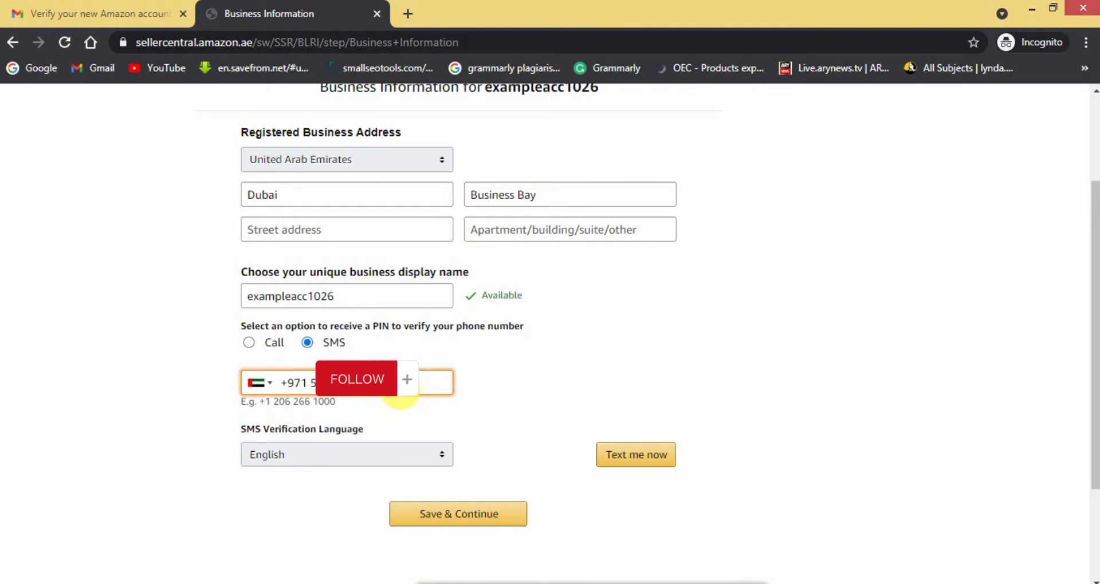
{"action": "left_click", "coordinate": [526, 393]}
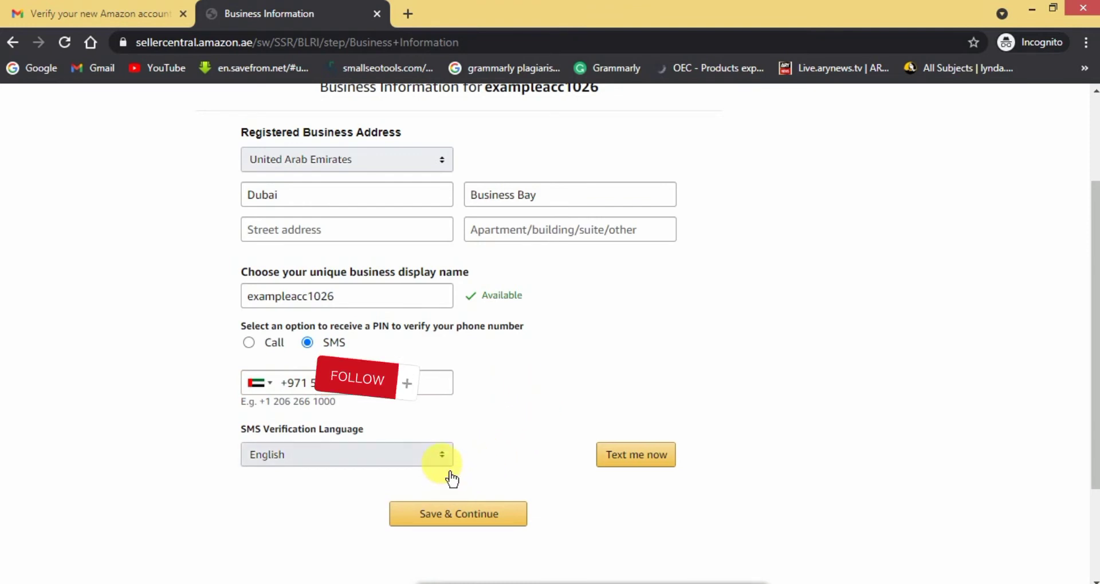
{"action": "left_click", "coordinate": [469, 530]}
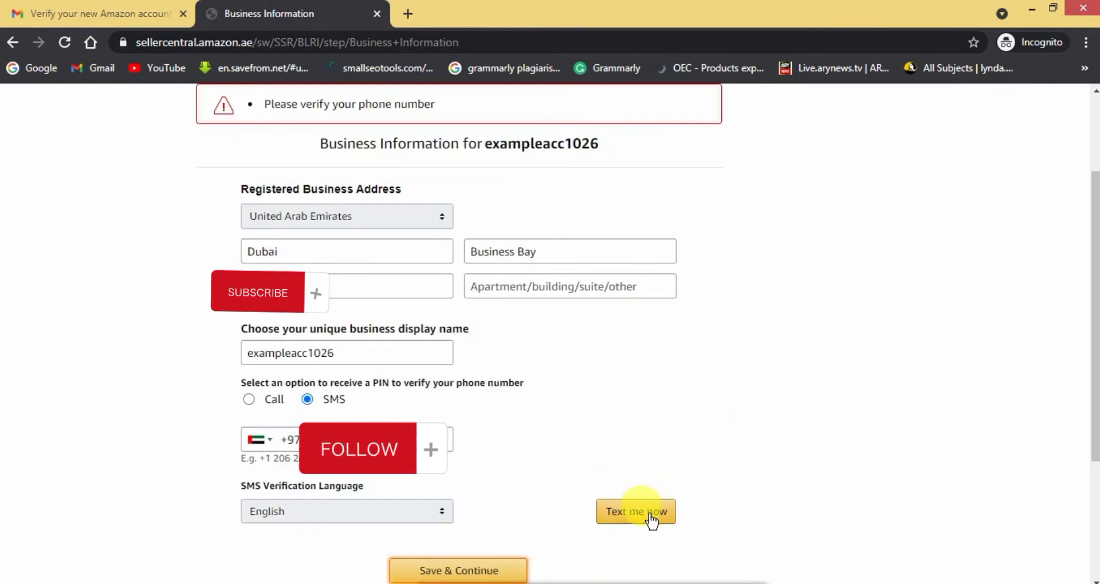
Verify the phone with a texted one-time PIN and save the business information.
{"action": "left_click", "coordinate": [649, 519]}
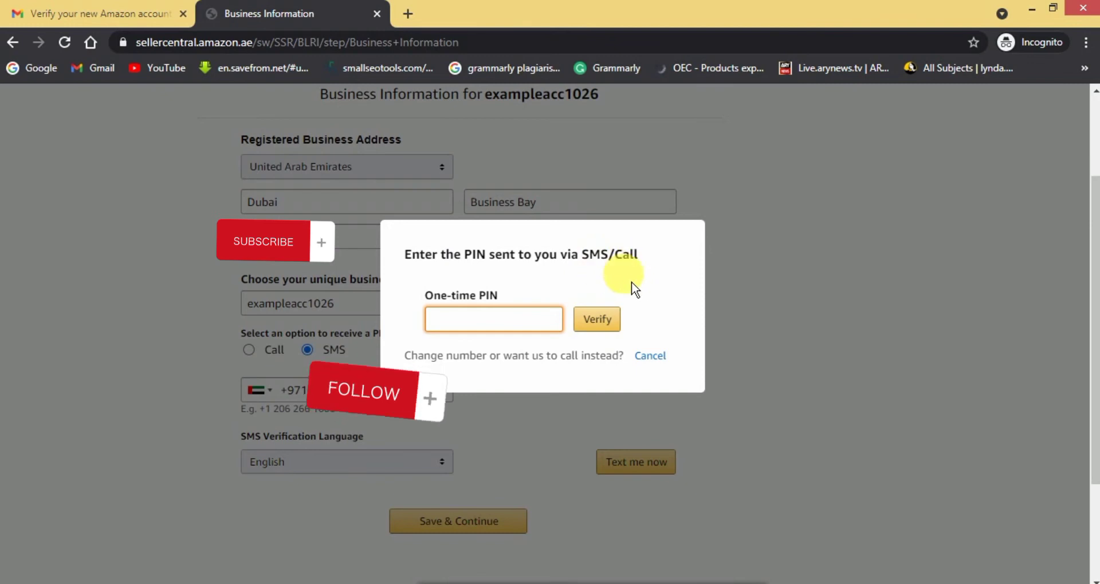
{"action": "type", "text": "01"}
{"action": "left_click", "coordinate": [604, 327]}
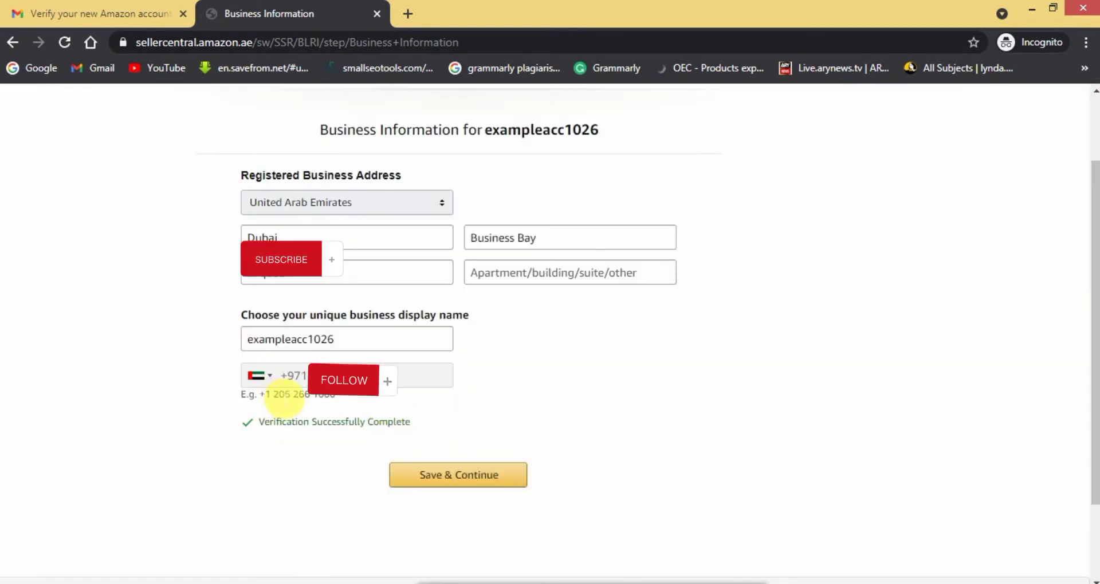
{"action": "left_click", "coordinate": [468, 485]}
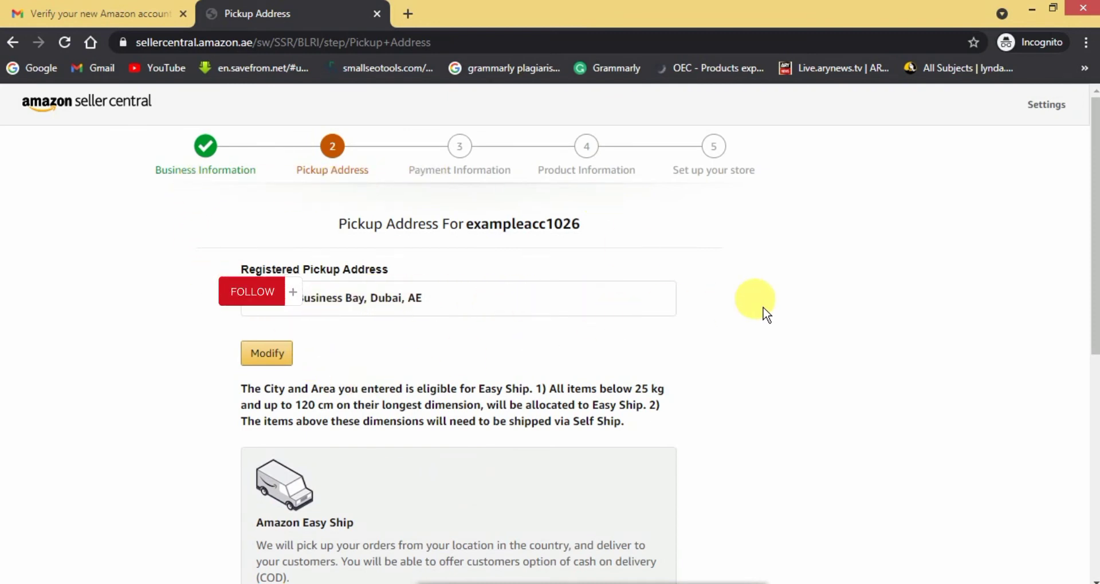
Confirm Business Bay, Dubai as the pickup address and save and continue.
{"action": "left_click_drag", "start_coordinate": [1094, 252], "coordinate": [1073, 467]}
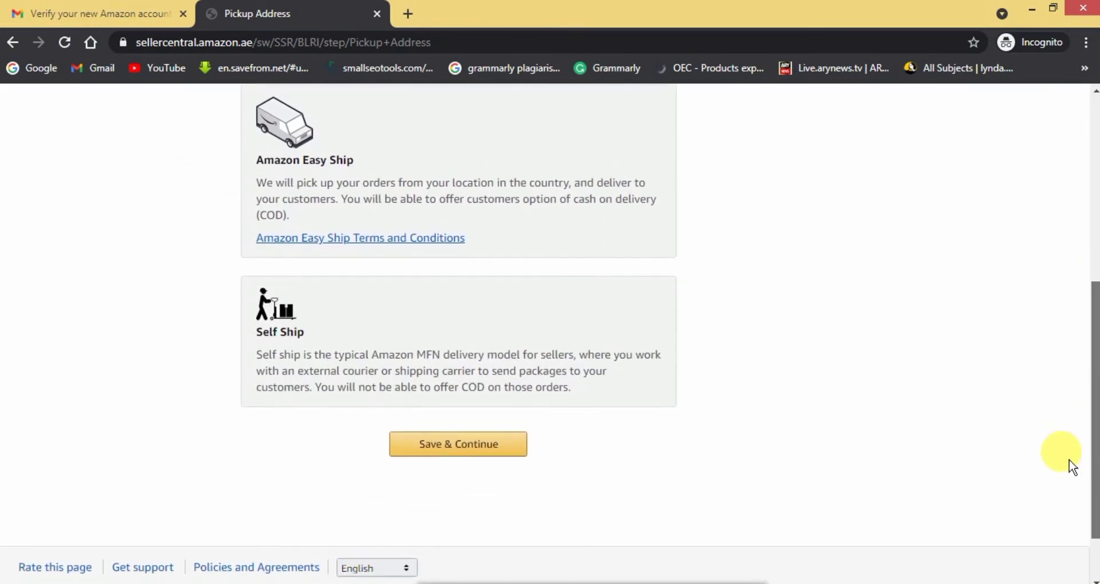
{"action": "scroll", "coordinate": [1072, 467], "scroll_direction": "down", "scroll_amount": 1}
{"action": "left_click", "coordinate": [463, 427]}
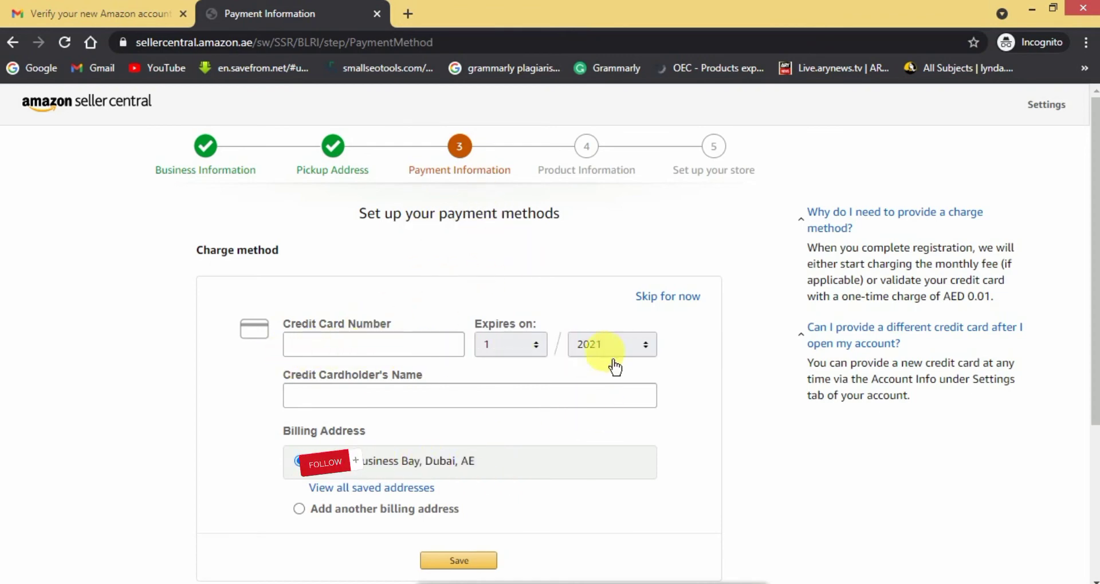
Skip adding a credit card on the Payment Information page for now.
{"action": "scroll", "coordinate": [568, 389], "scroll_direction": "down", "scroll_amount": 2}
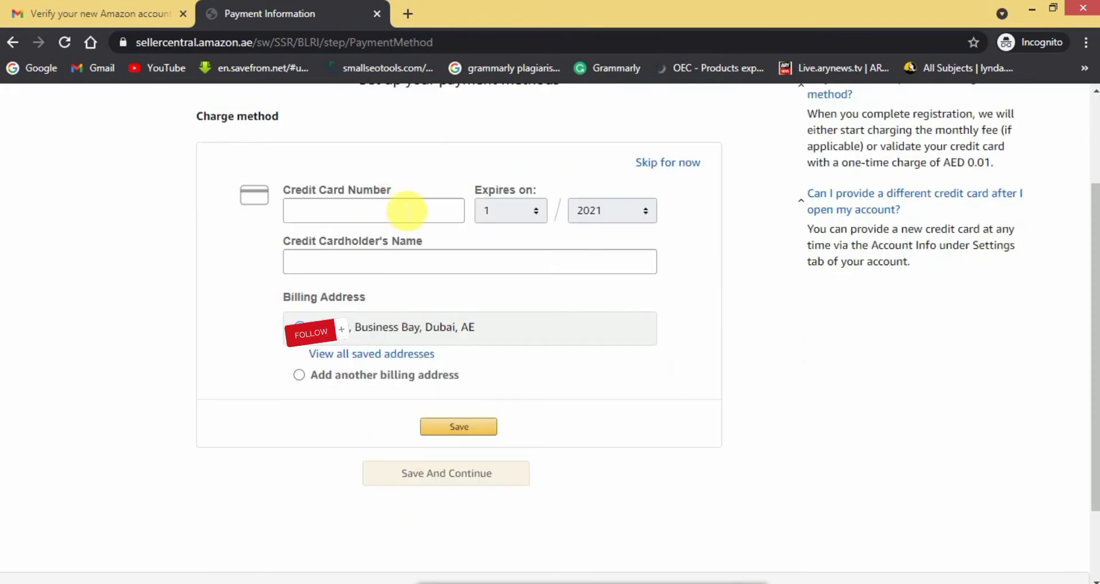
{"action": "left_click", "coordinate": [686, 171]}
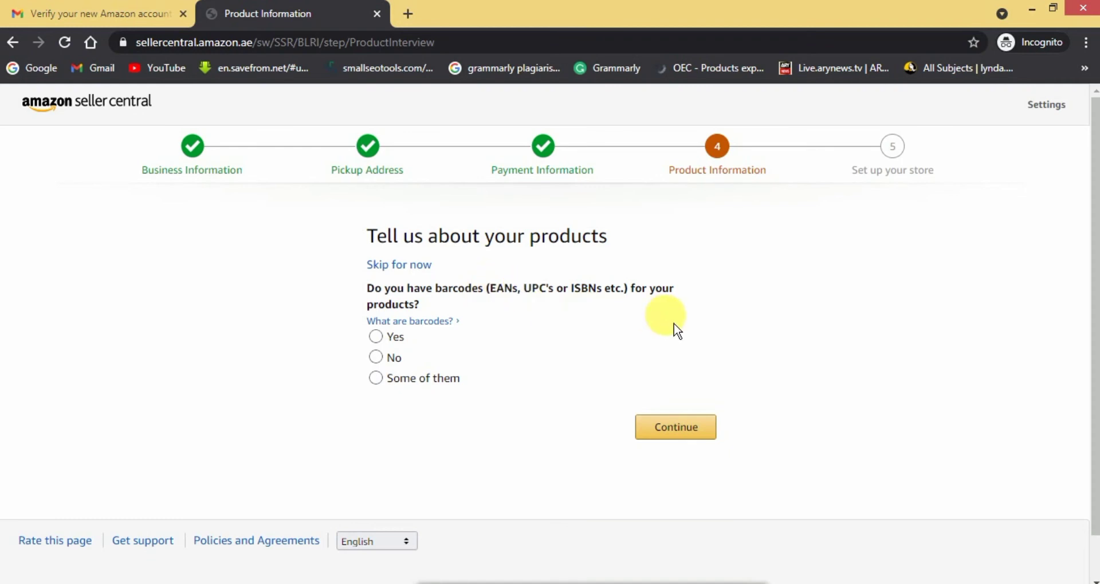
Answer 'Some of them' to whether your products have barcodes.
{"action": "left_click", "coordinate": [494, 385]}
{"action": "left_click", "coordinate": [388, 360]}
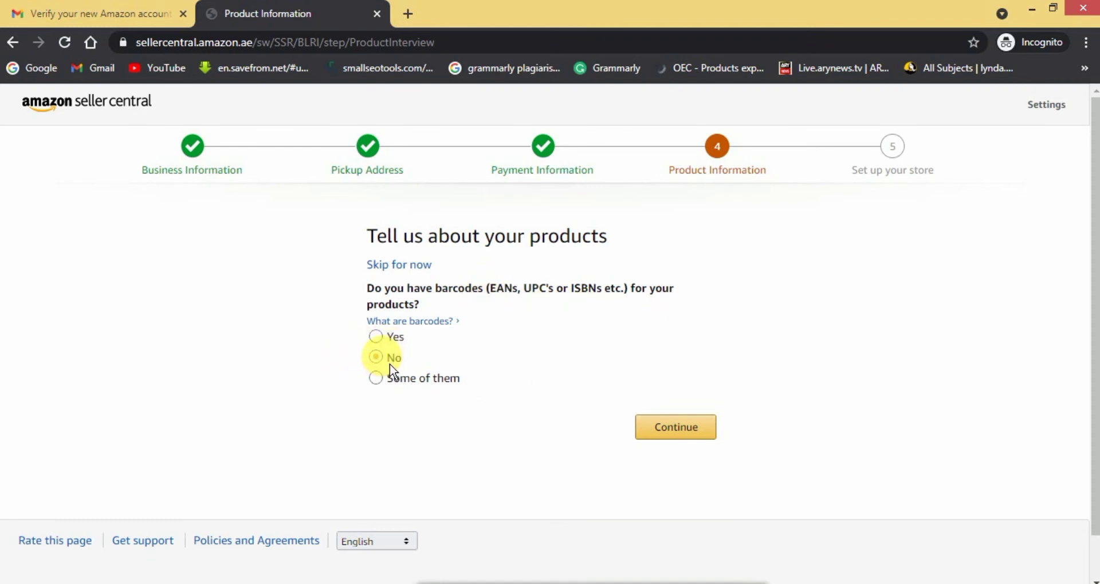
{"action": "left_click", "coordinate": [388, 383]}
{"action": "left_click", "coordinate": [379, 383]}
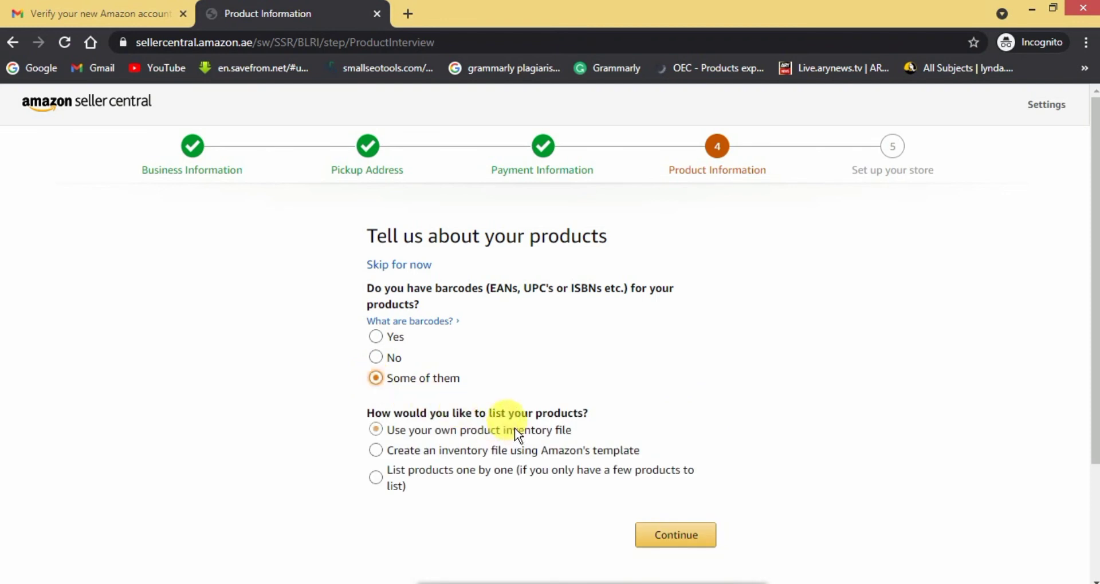
Choose to list products using your own product inventory file and continue.
{"action": "left_click", "coordinate": [405, 433]}
{"action": "left_click", "coordinate": [480, 479]}
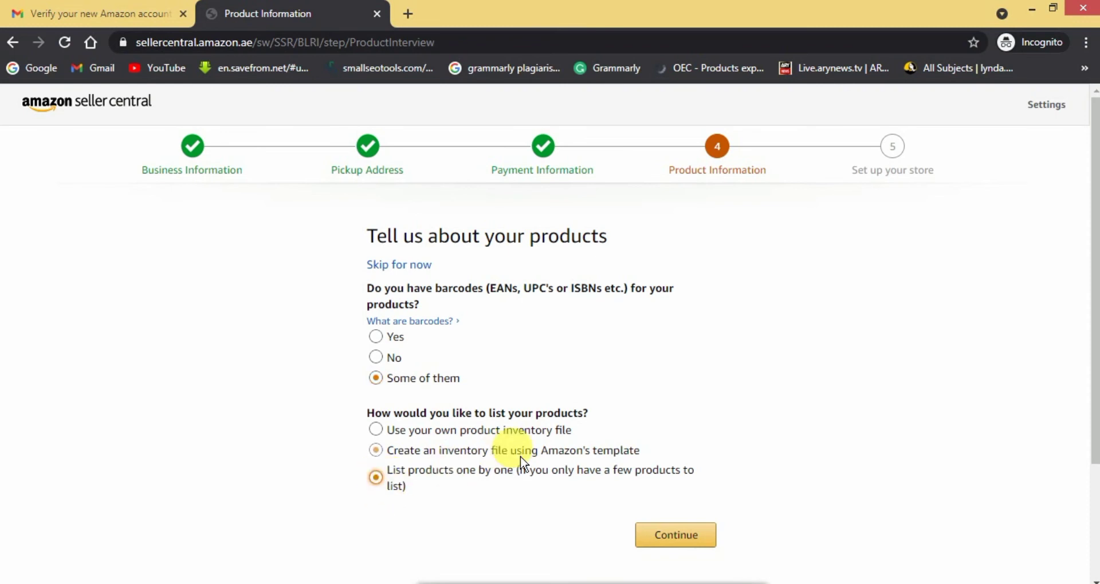
{"action": "scroll", "coordinate": [520, 456], "scroll_direction": "down", "scroll_amount": 3}
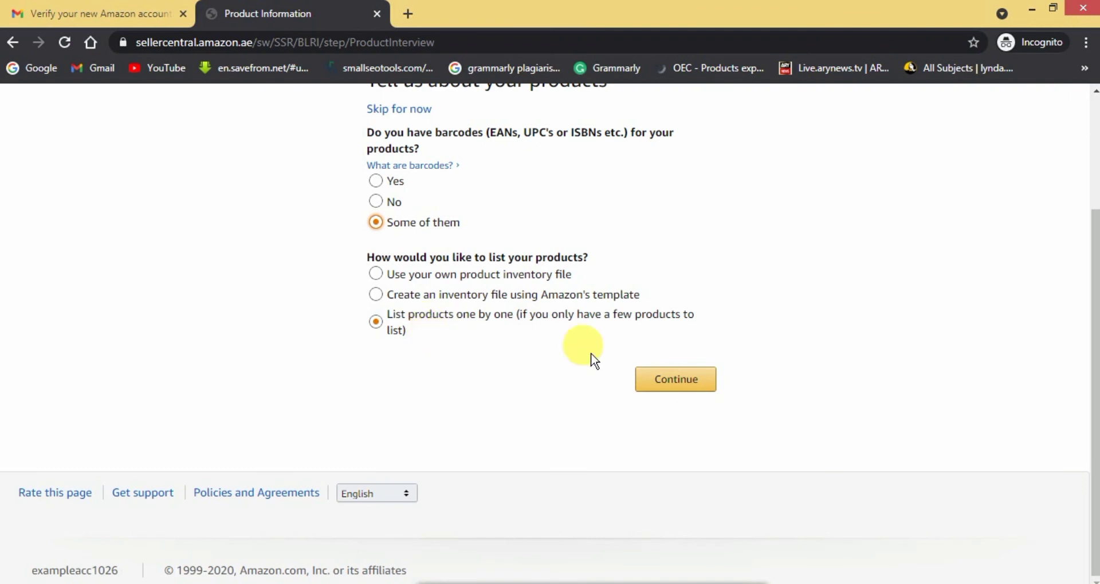
{"action": "left_click", "coordinate": [386, 283]}
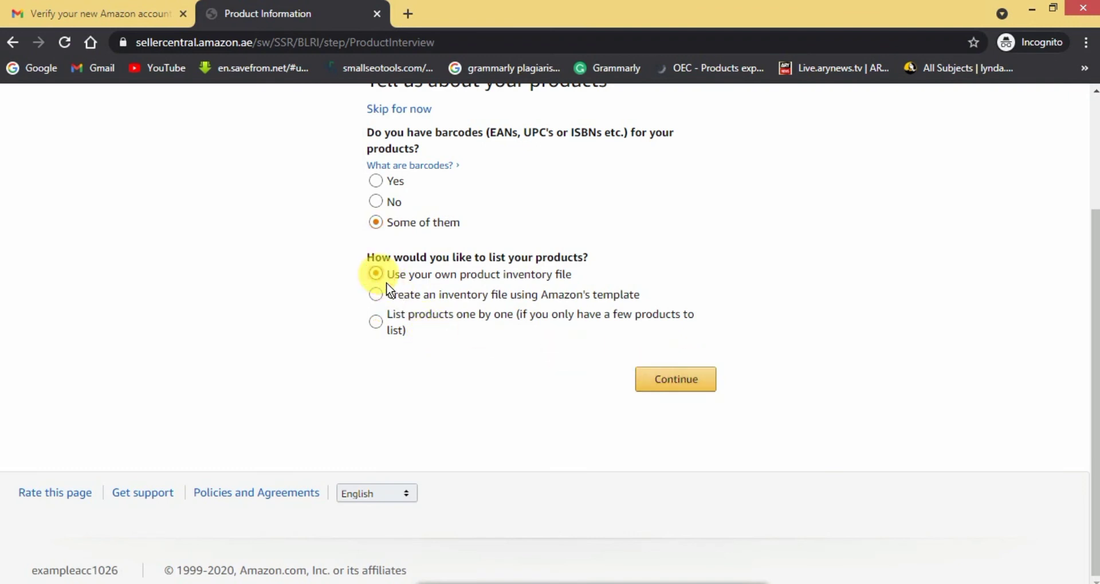
{"action": "left_click", "coordinate": [679, 397]}
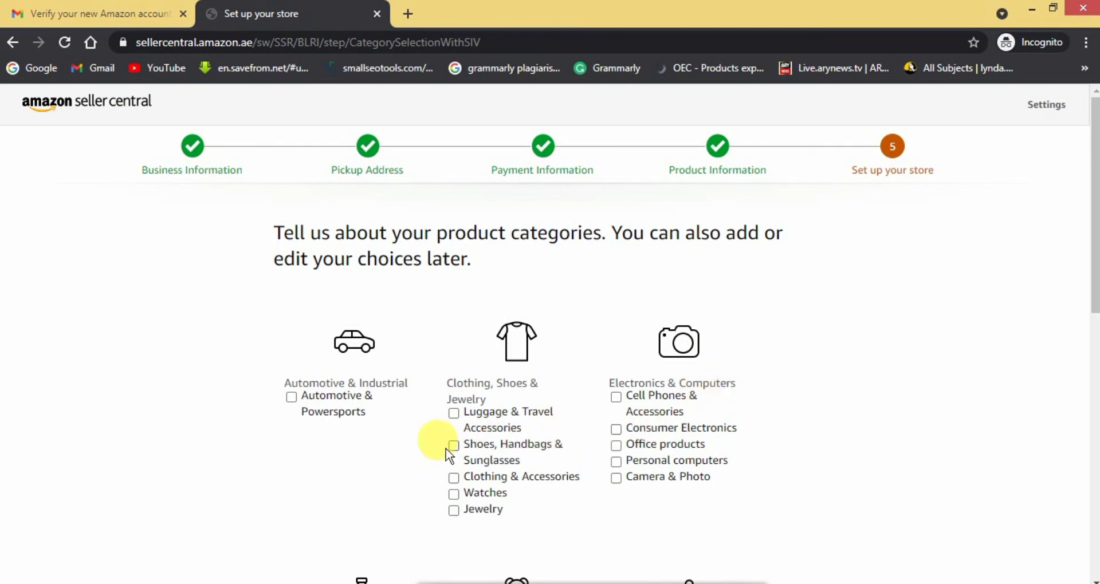
Tick the Shoes, Handbags & Sunglasses, Clothing & Accessories and Kitchen categories, then finish.
{"action": "left_click", "coordinate": [462, 454]}
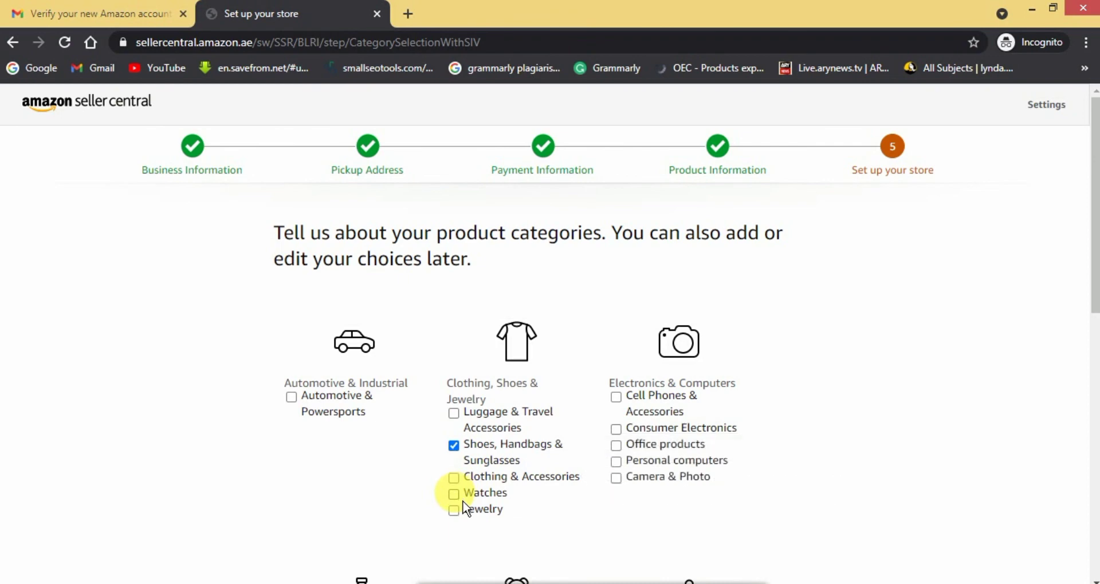
{"action": "left_click", "coordinate": [462, 480]}
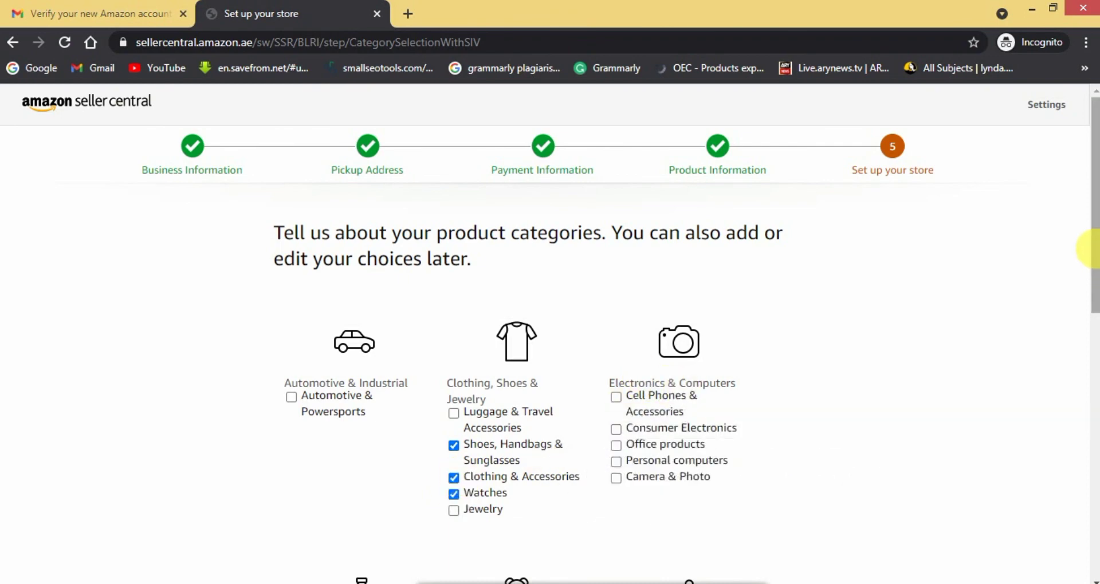
{"action": "left_click_drag", "start_coordinate": [1091, 249], "coordinate": [1094, 442]}
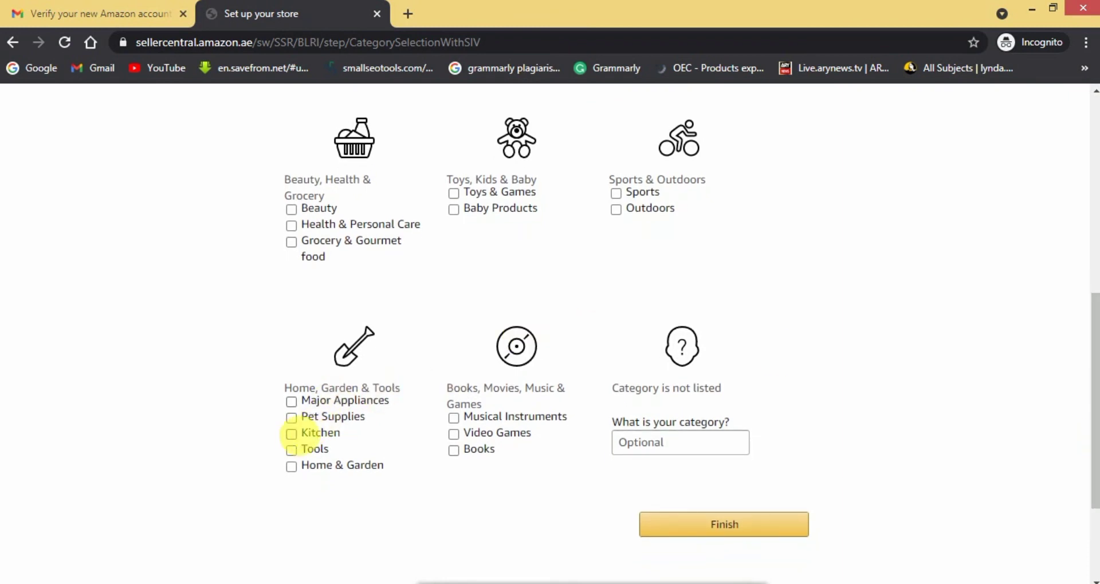
{"action": "left_click", "coordinate": [302, 439]}
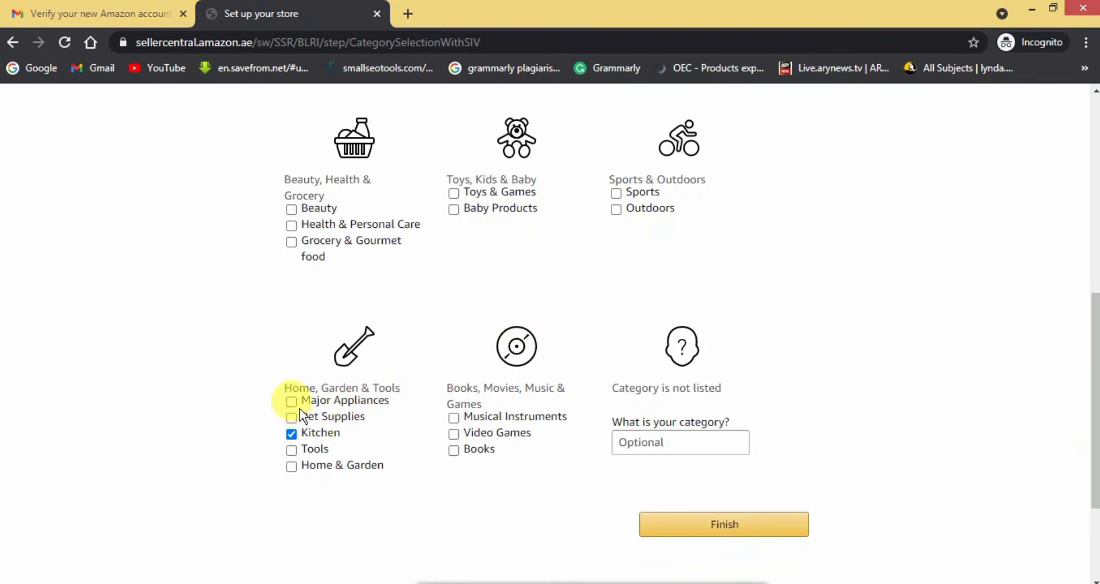
{"action": "mouse_move", "coordinate": [300, 409]}
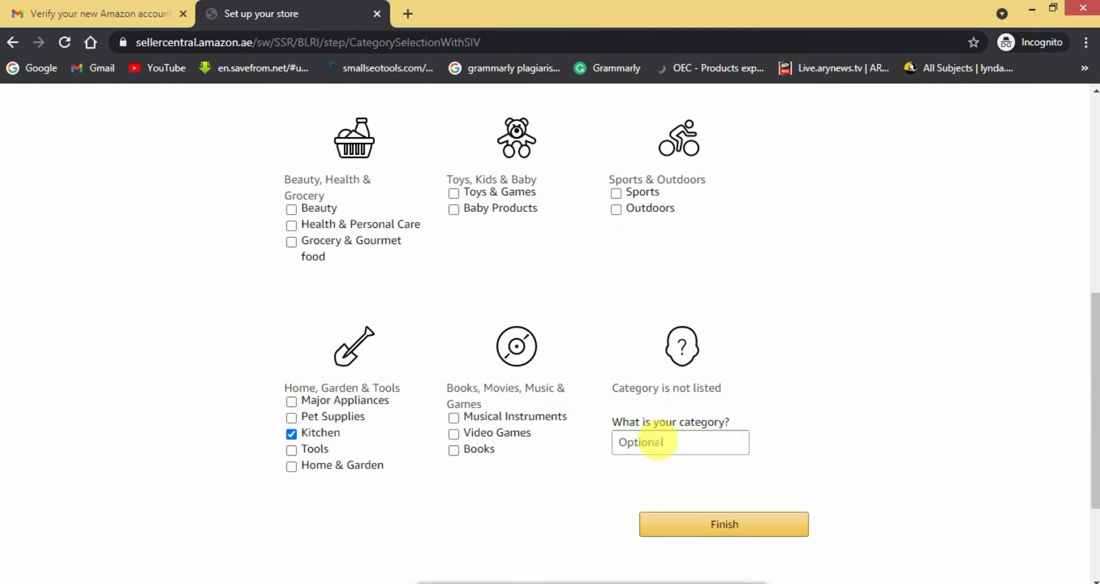
{"action": "mouse_move", "coordinate": [1096, 427]}
{"action": "left_mouse_down"}
{"action": "mouse_move", "coordinate": [1094, 298]}
{"action": "mouse_move", "coordinate": [1091, 430]}
{"action": "left_mouse_up"}
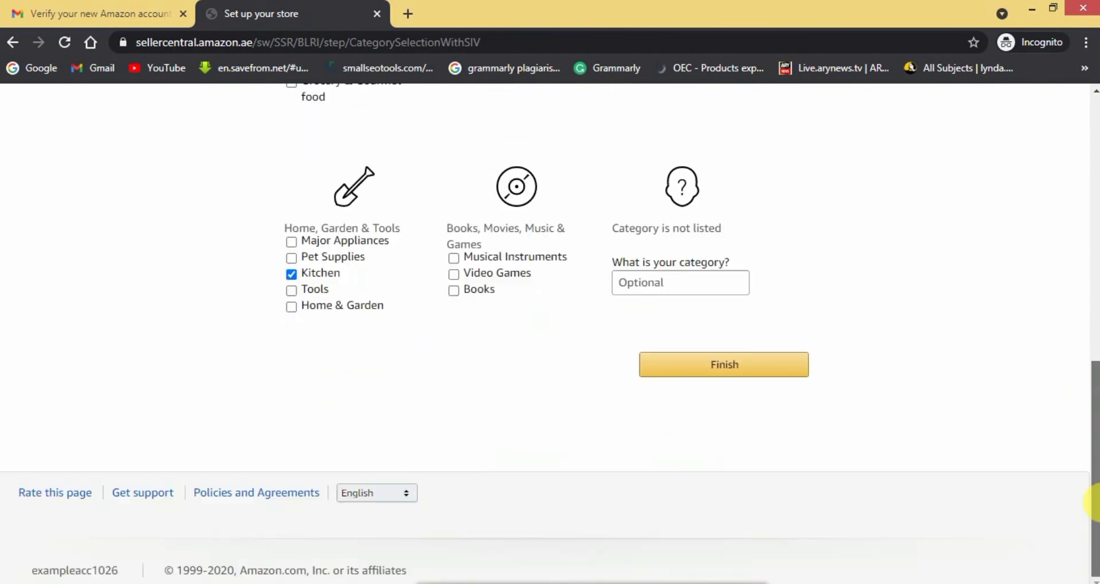
{"action": "left_click", "coordinate": [741, 383]}
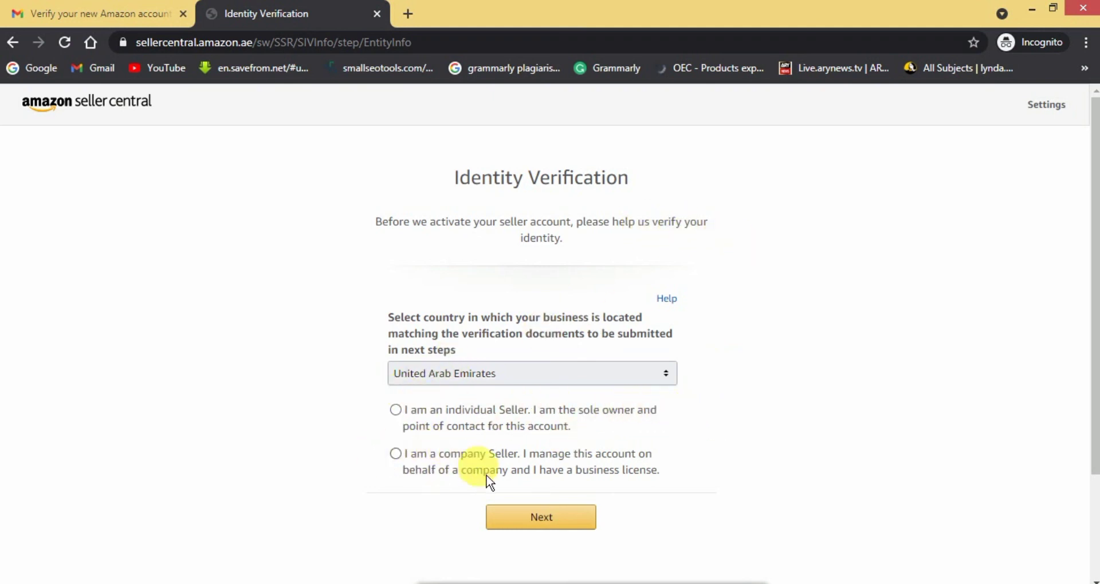
Set the seller type to 'I am a company Seller' and proceed with Next.
{"action": "left_click", "coordinate": [403, 462]}
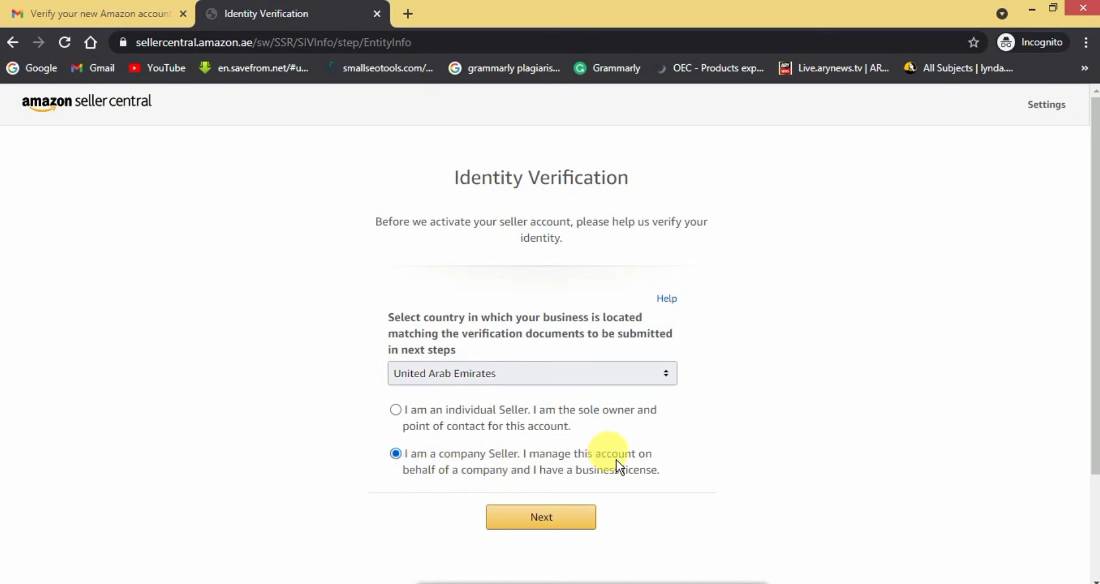
{"action": "left_click", "coordinate": [410, 418]}
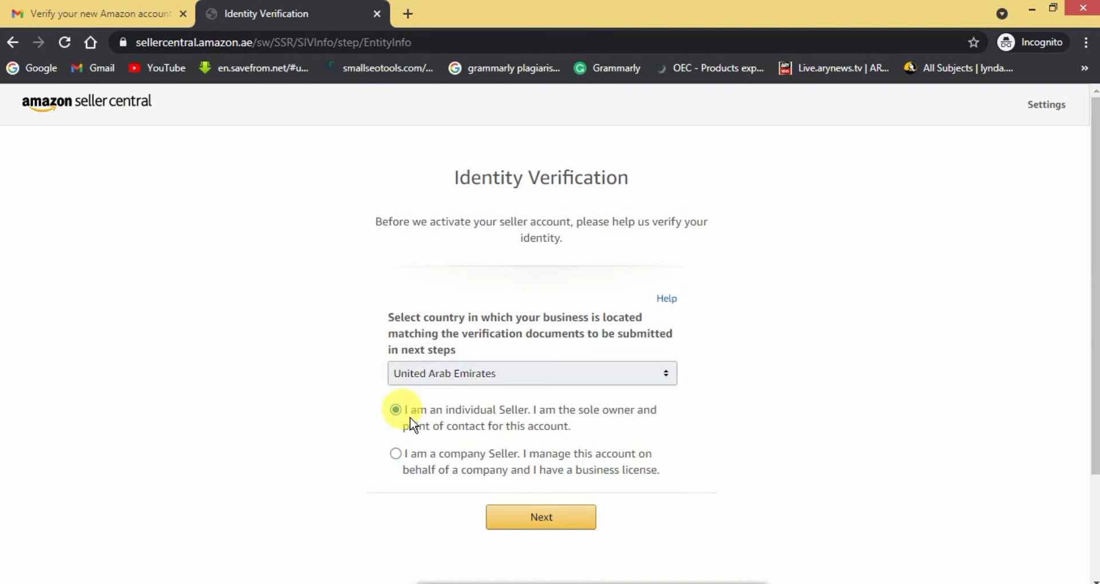
{"action": "left_click", "coordinate": [405, 462]}
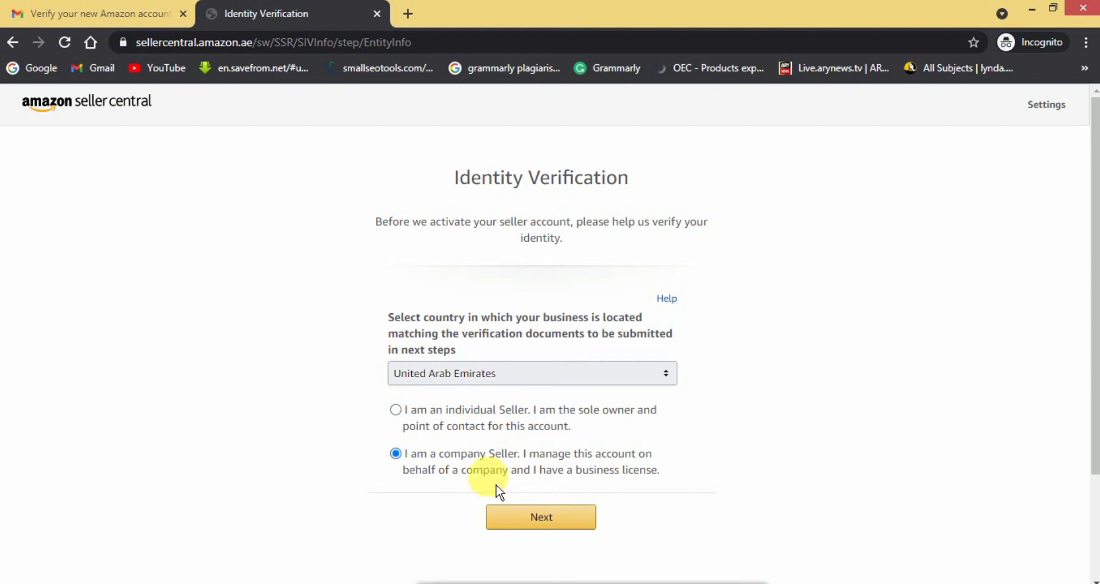
{"action": "left_click", "coordinate": [554, 532]}
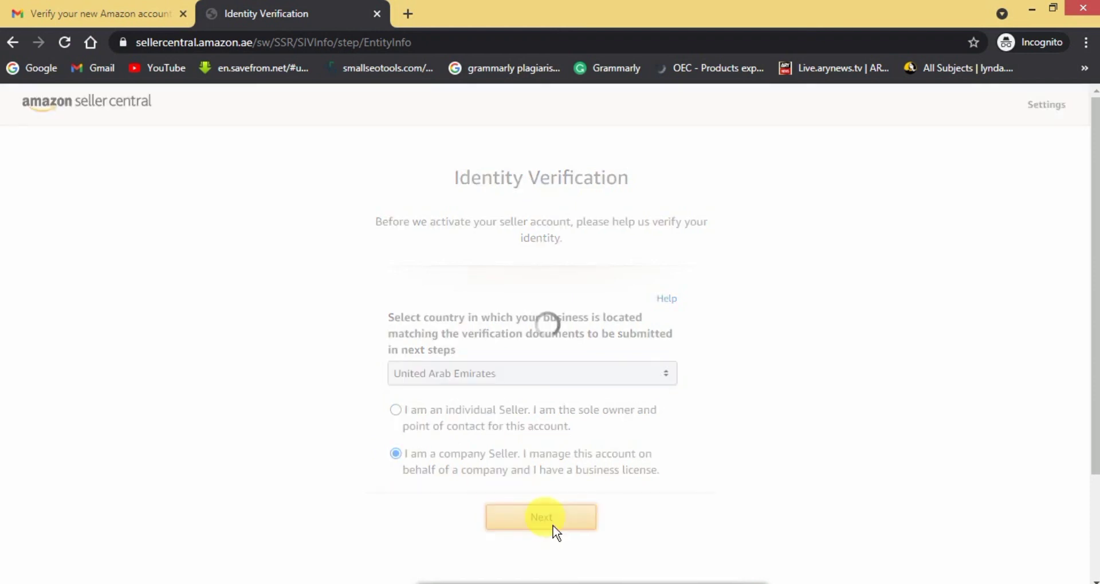